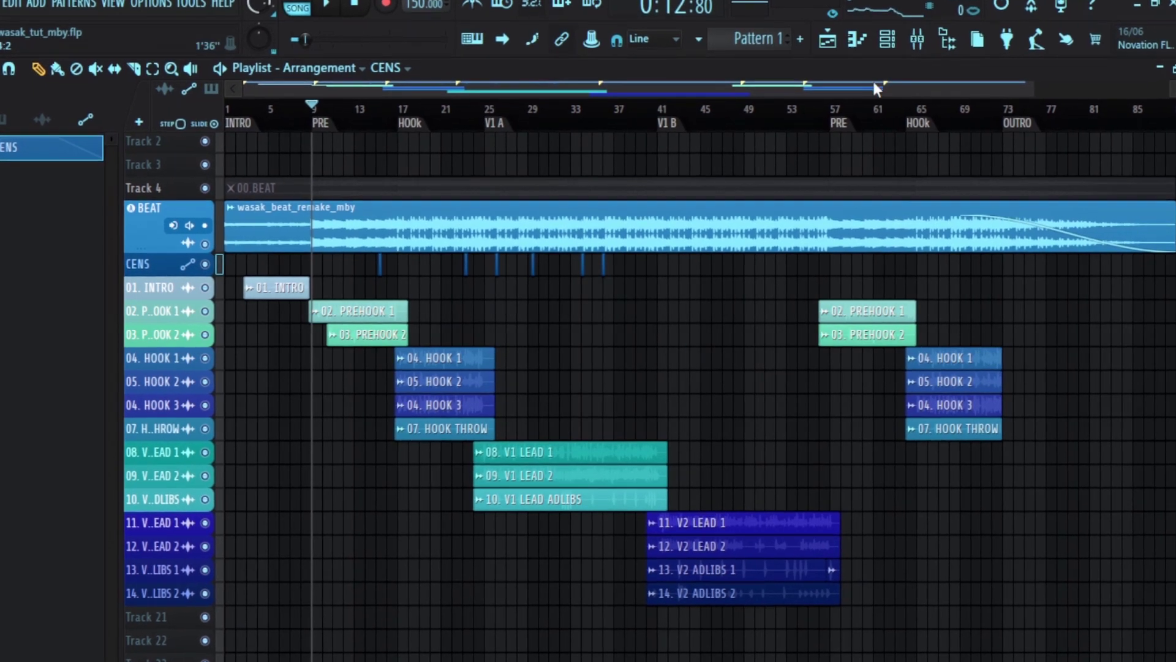
# Check the mixer inserts, return to the playlist arrangement and move the playback position to the start of the song.
pyautogui.click(914, 42)
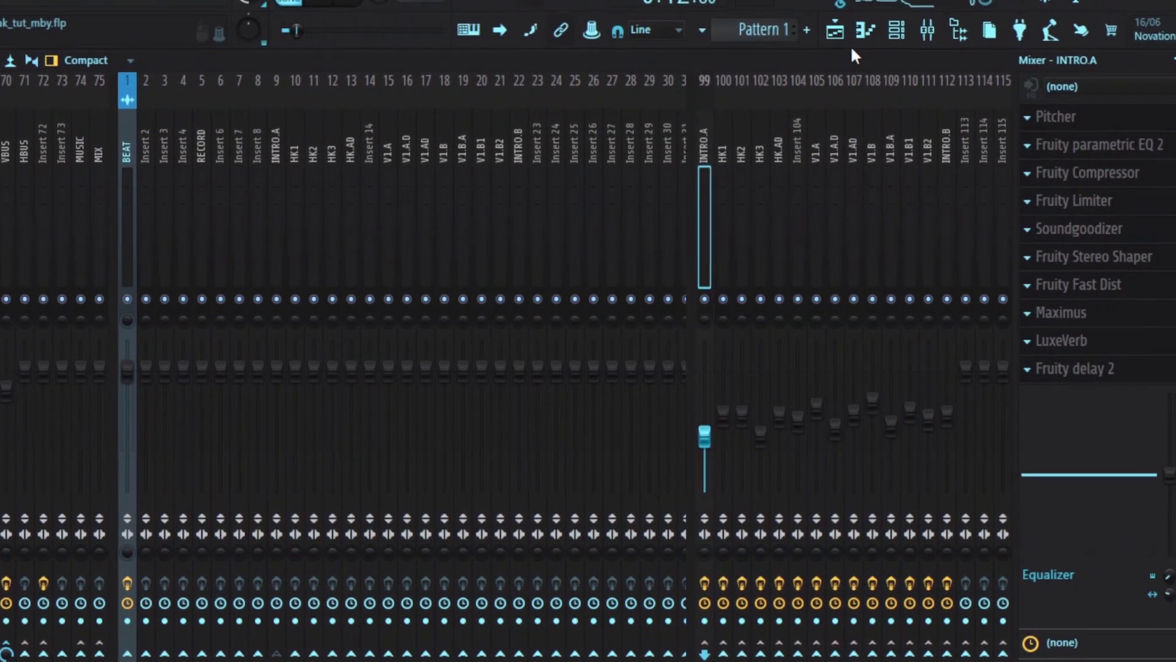
pyautogui.click(837, 33)
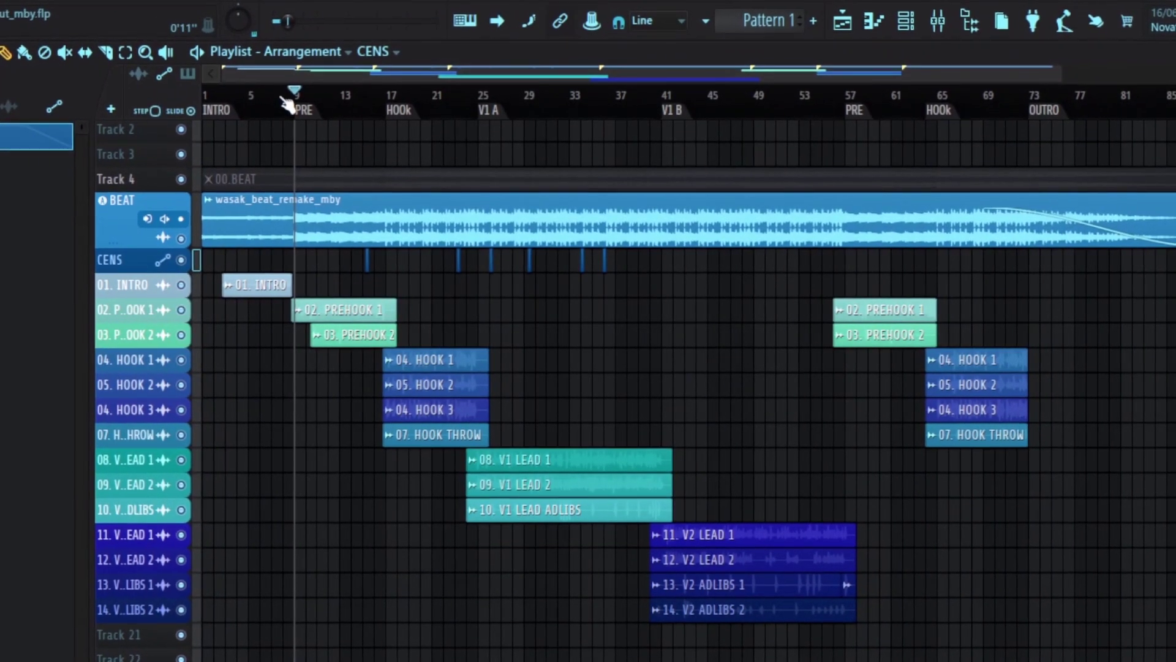
pyautogui.moveTo(295, 98); pyautogui.dragTo(175, 96)
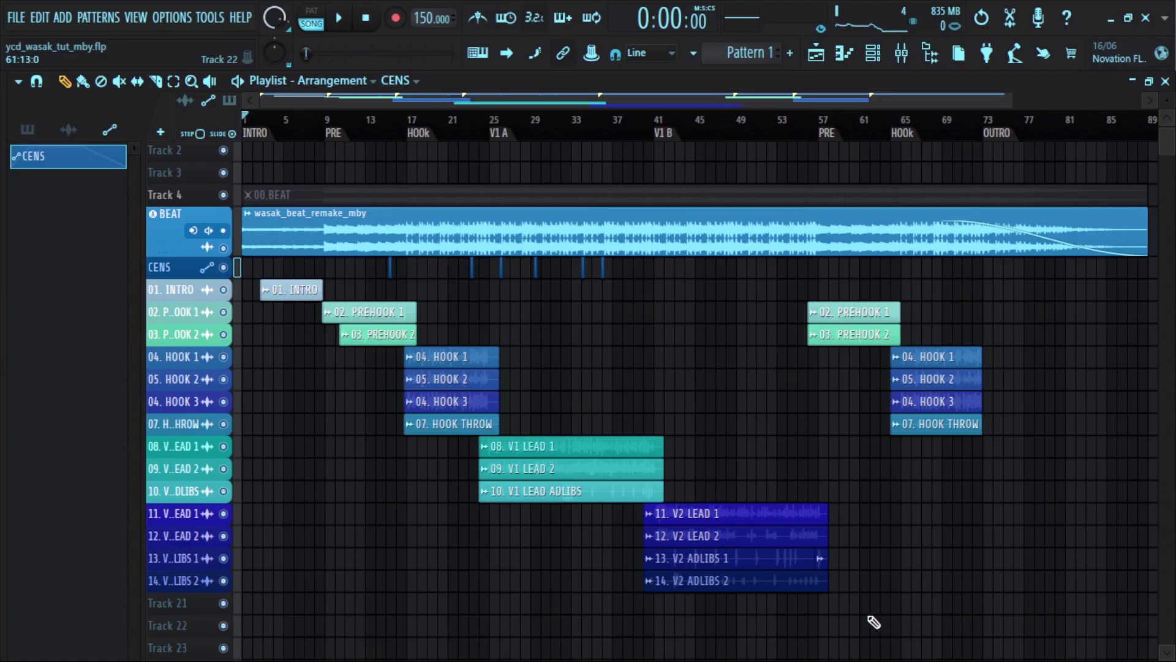
pyautogui.moveTo(864, 614)
pyautogui.mouseDown()
pyautogui.moveTo(389, 320)
pyautogui.moveTo(258, 272)
pyautogui.mouseUp()
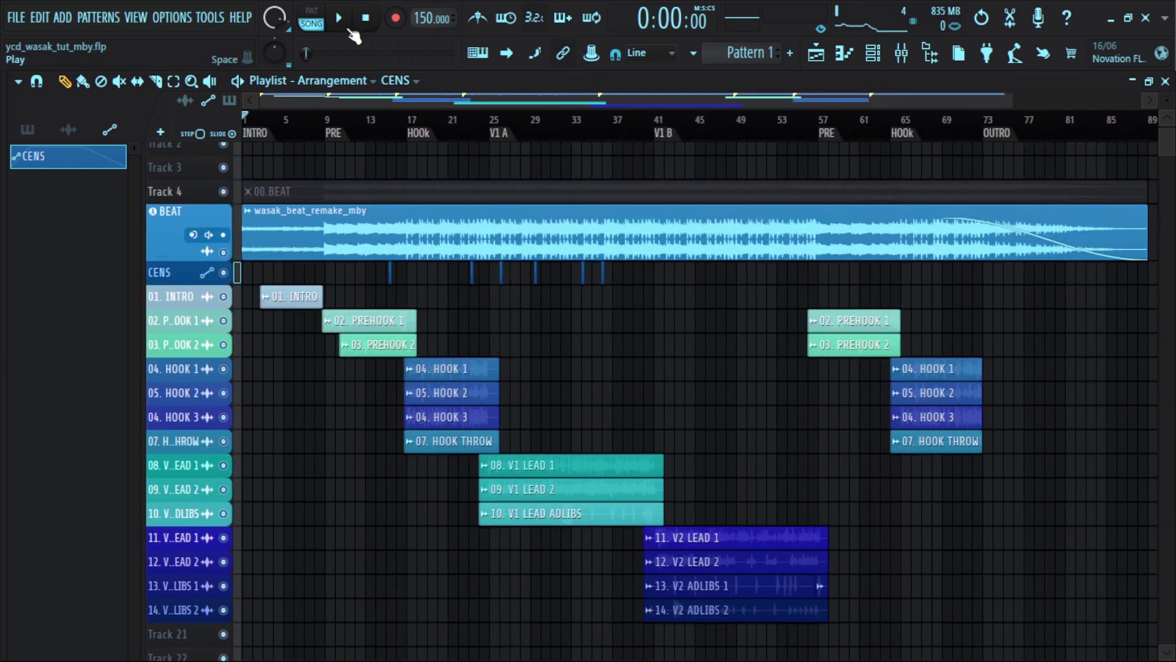
# Play the song from the start and look over the intro, prehook and hook vocal tracks in the playlist.
pyautogui.click(349, 30)
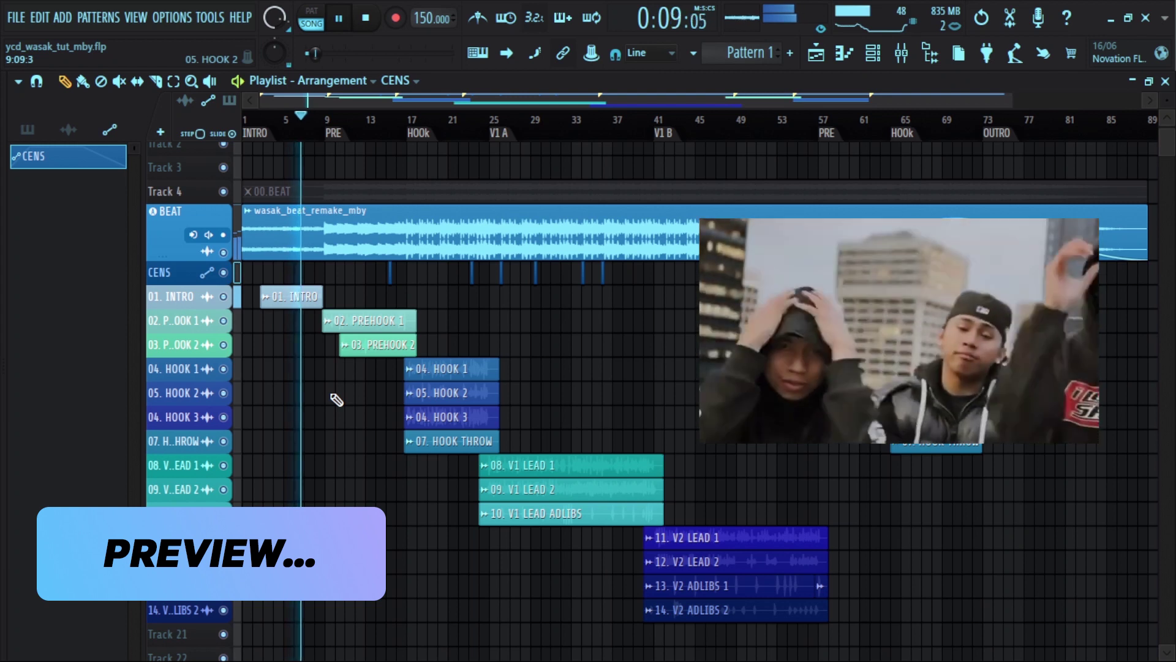
pyautogui.scroll(3, 320, 311)
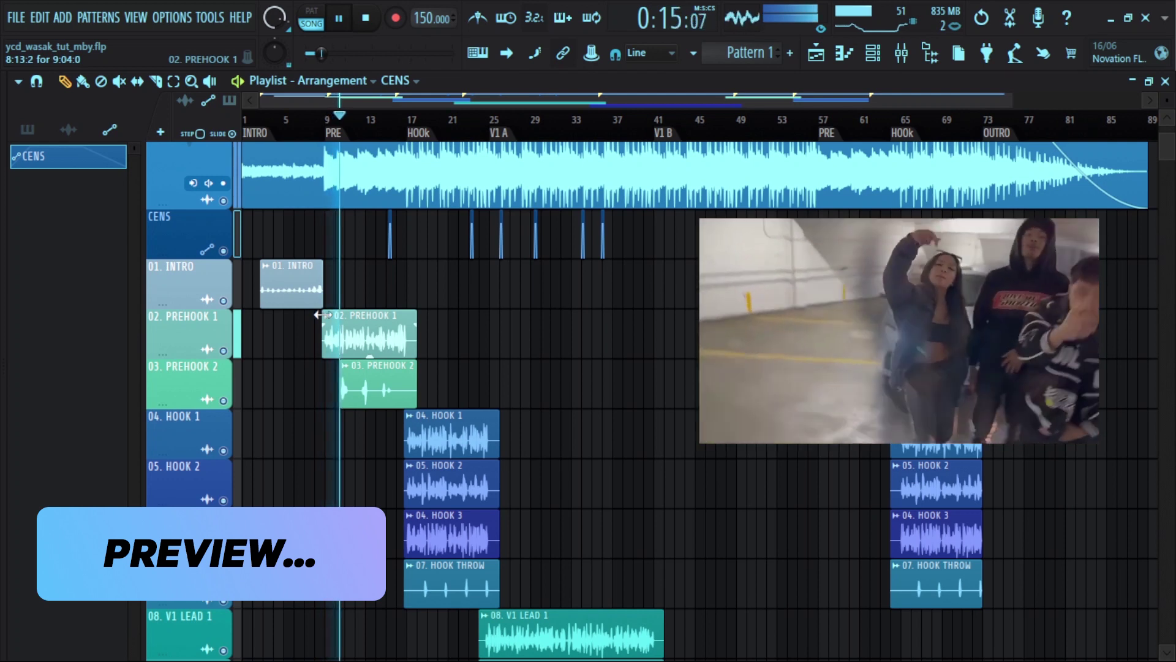
pyautogui.scroll(3, 320, 312)
pyautogui.scroll(1, 322, 310)
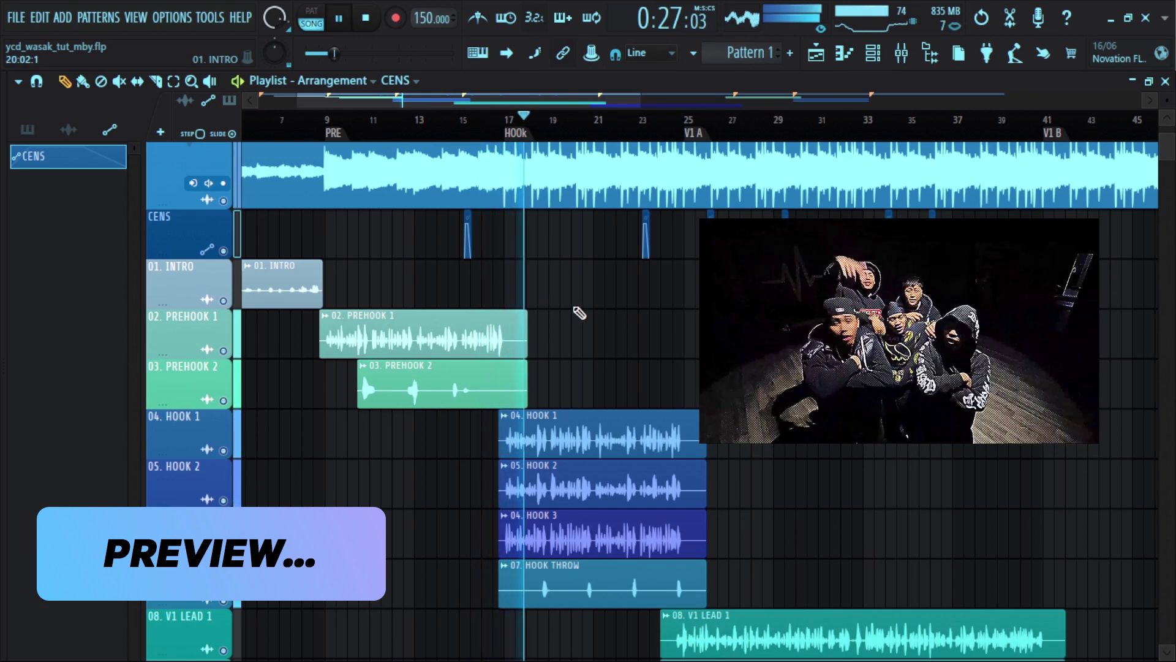
pyautogui.scroll(-3, 575, 308)
pyautogui.scroll(1, 579, 313)
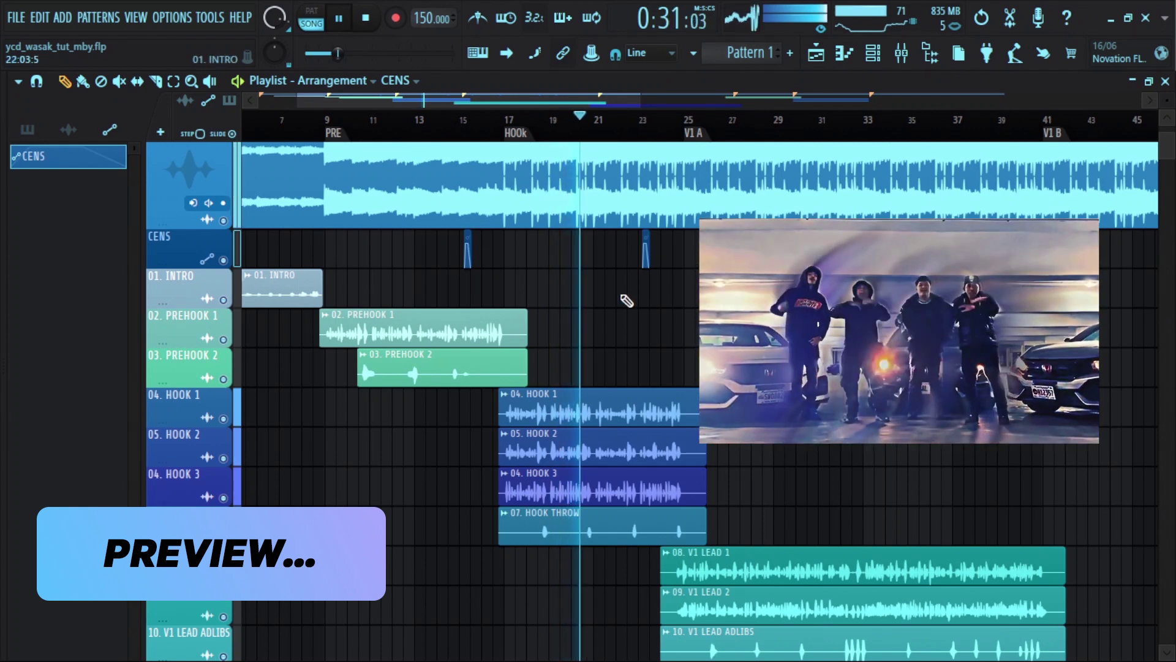
pyautogui.scroll(-2, 625, 299)
pyautogui.scroll(-1, 669, 314)
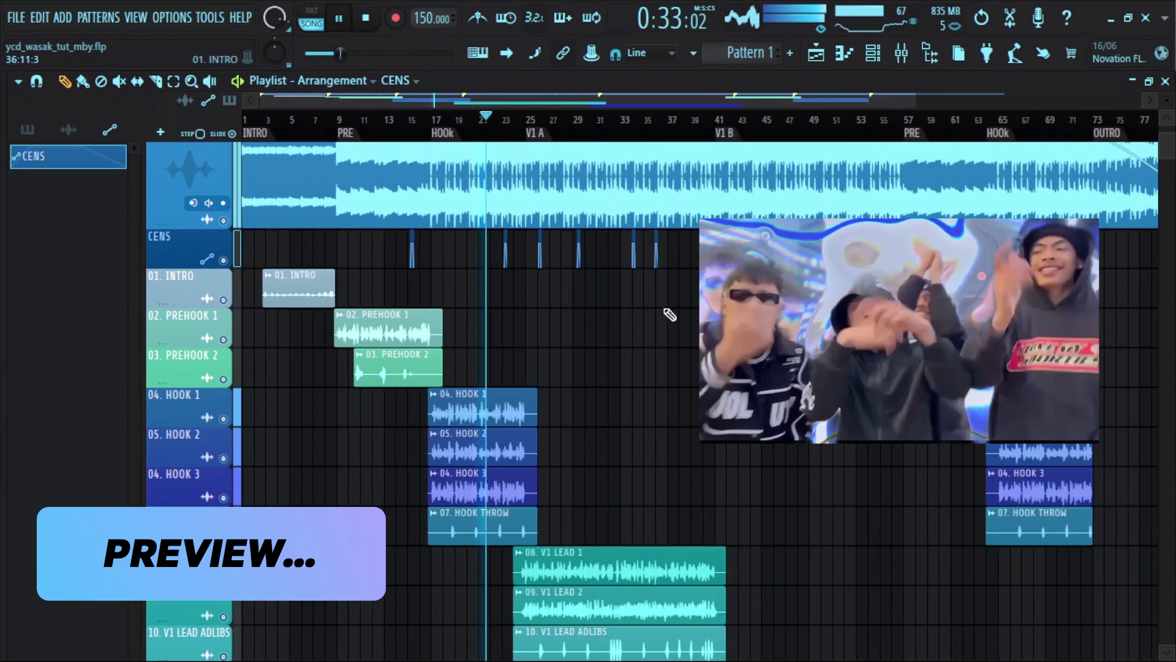
pyautogui.scroll(-5, 656, 318)
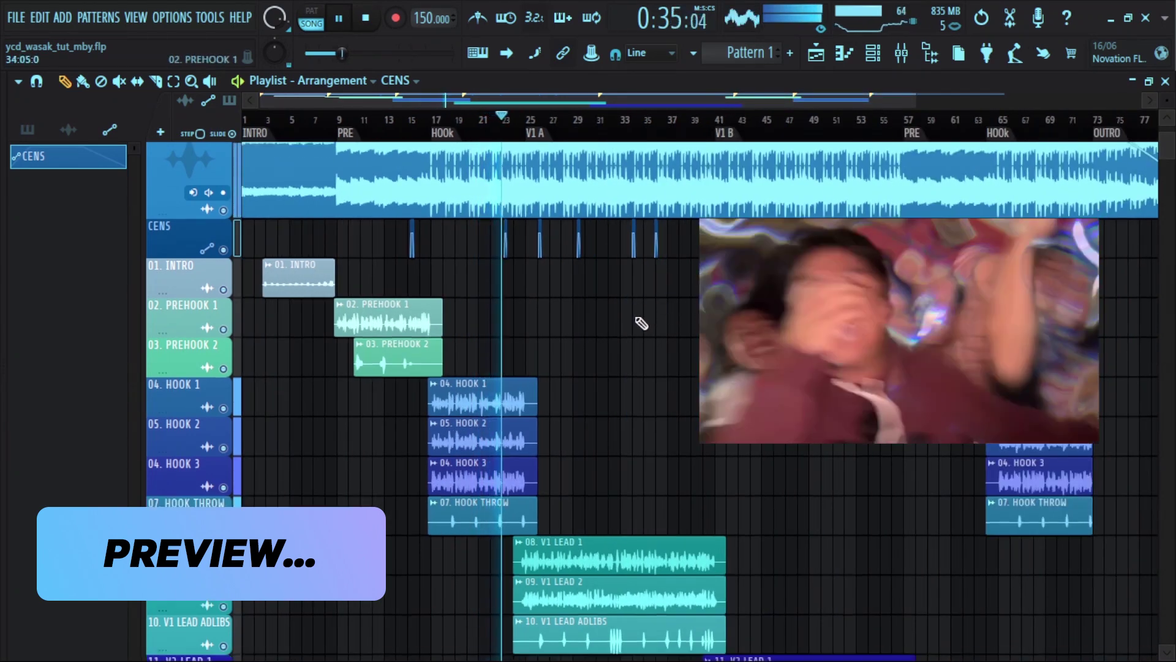
# Examine the V1 lead and adlib clips up close during playback, ending with the full arrangement in view.
pyautogui.scroll(3, 601, 336)
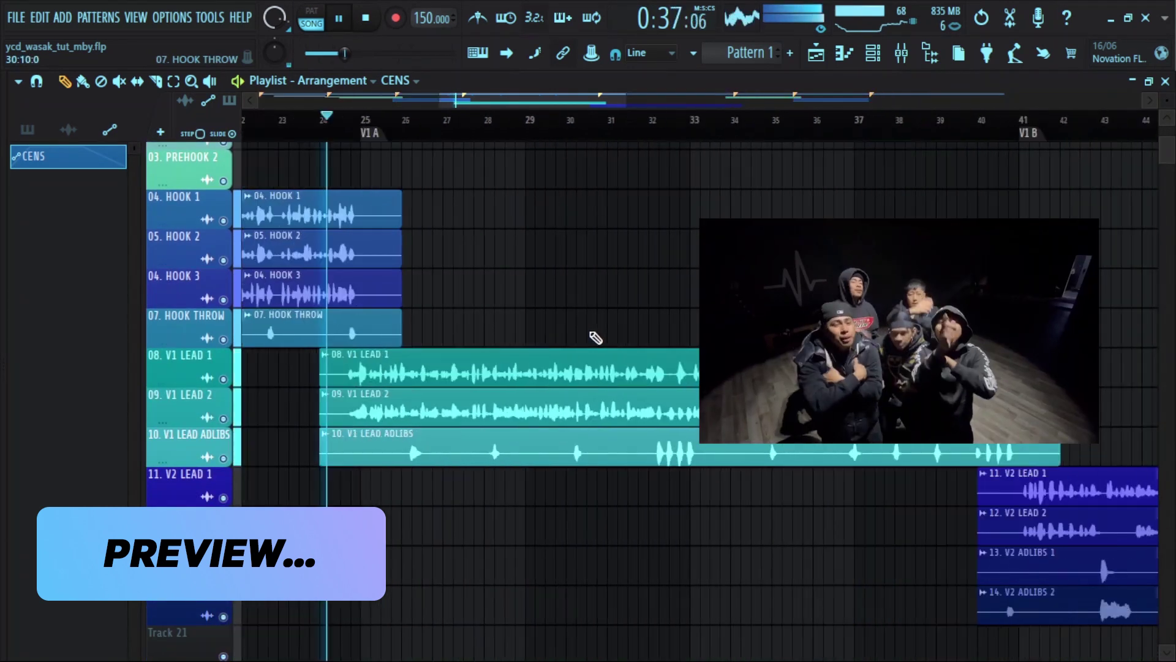
pyautogui.scroll(-1, 596, 338)
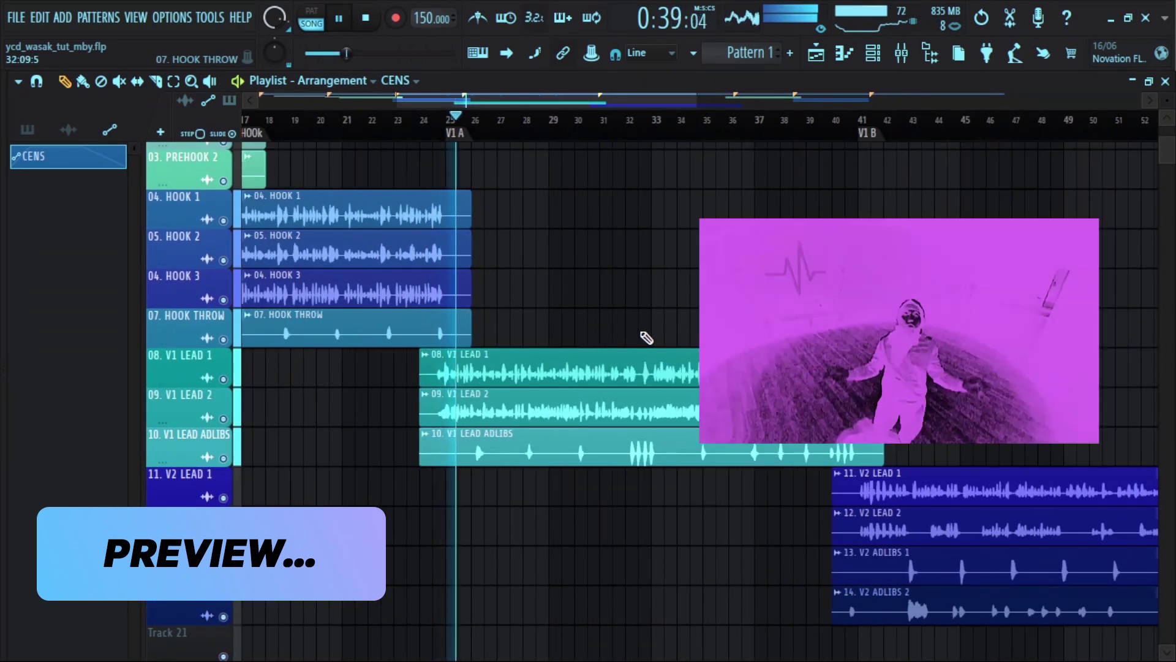
pyautogui.scroll(1, 646, 336)
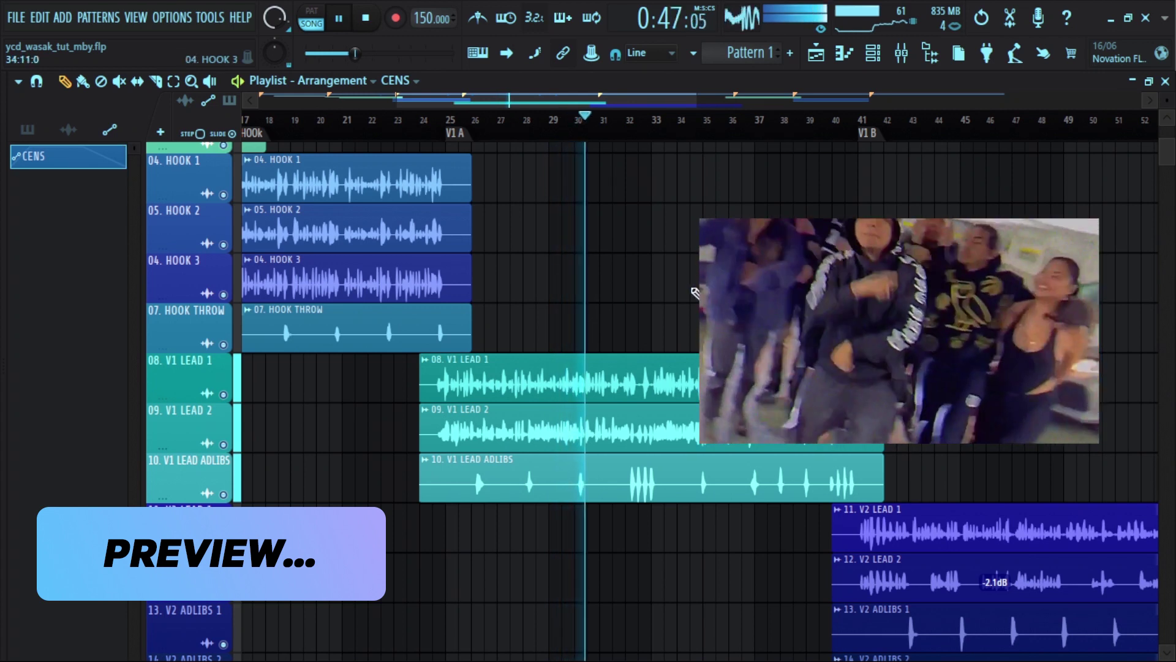
pyautogui.keyDown('ctrl'); pyautogui.rightClick(618, 281); pyautogui.keyUp('ctrl')
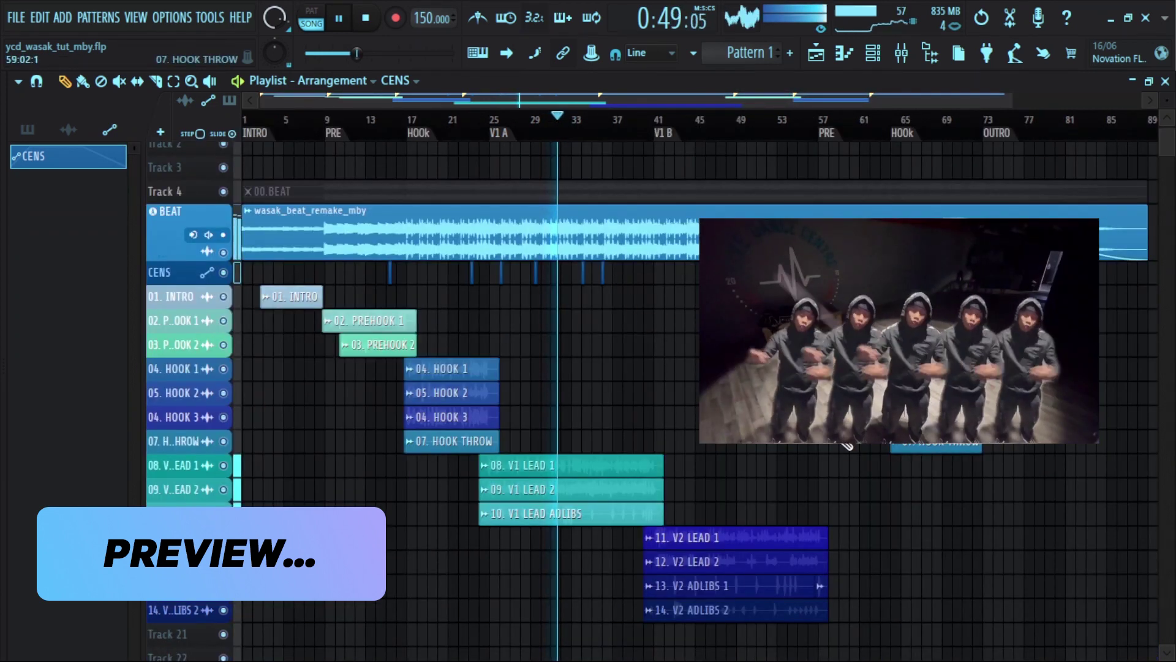
# Examine the V2 lead and adlib clips while the song plays on to the second prehook, and stop playback.
pyautogui.scroll(4, 847, 445)
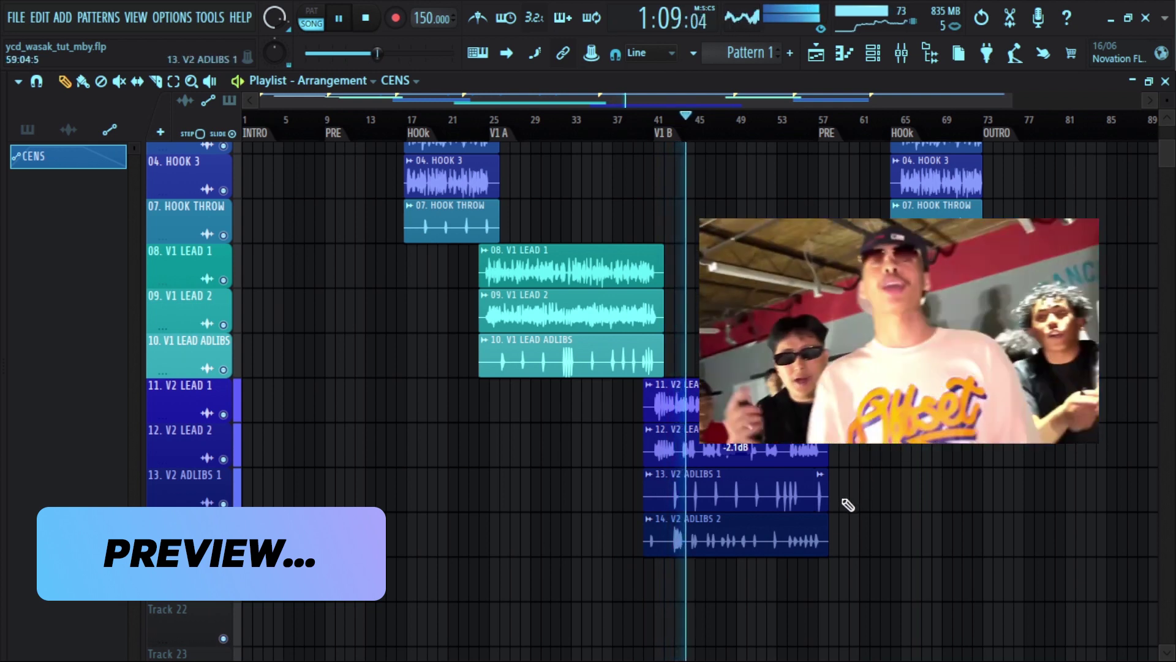
pyautogui.scroll(5, 848, 503)
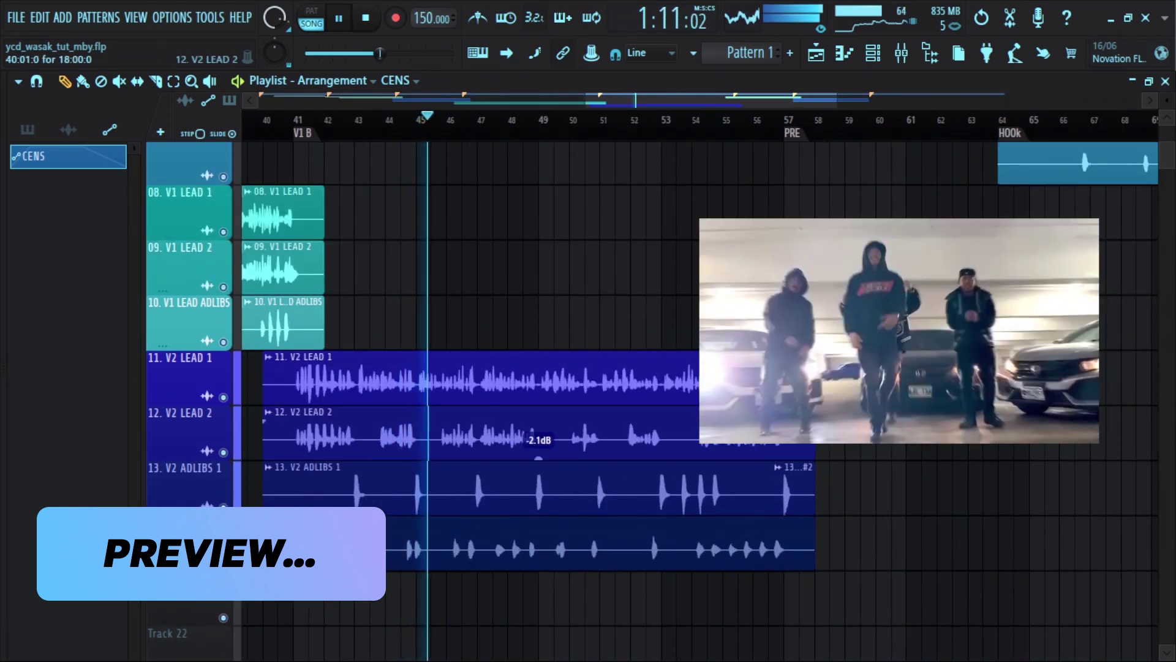
pyautogui.keyDown('ctrl'); pyautogui.rightClick(822, 345); pyautogui.keyUp('ctrl')
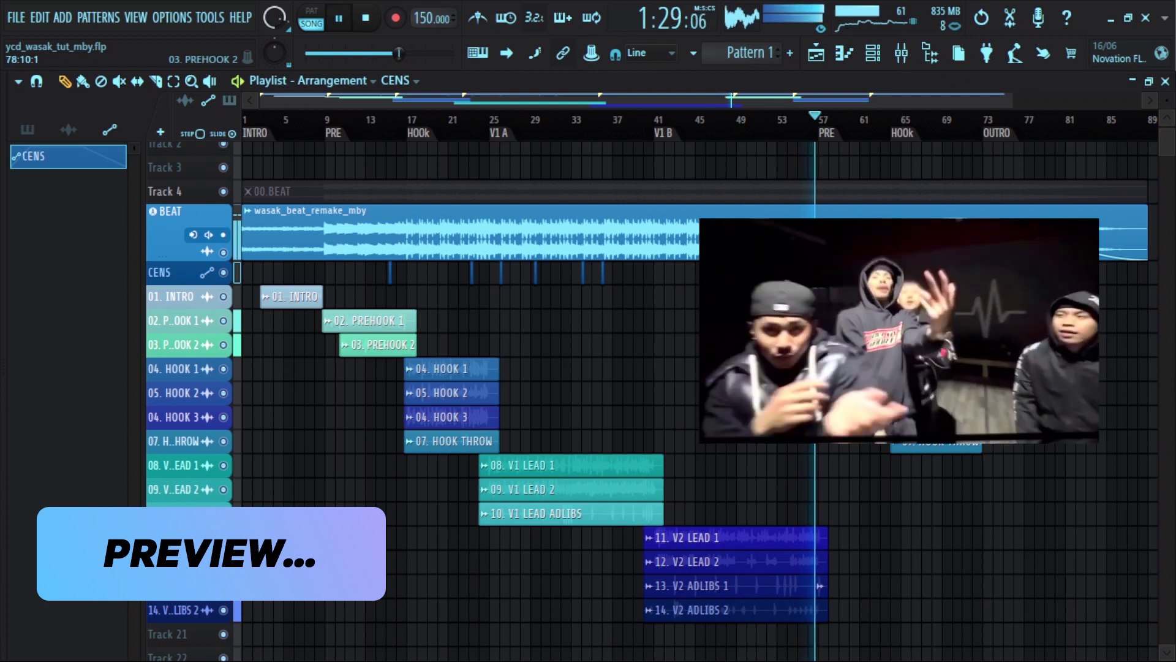
pyautogui.press('space')
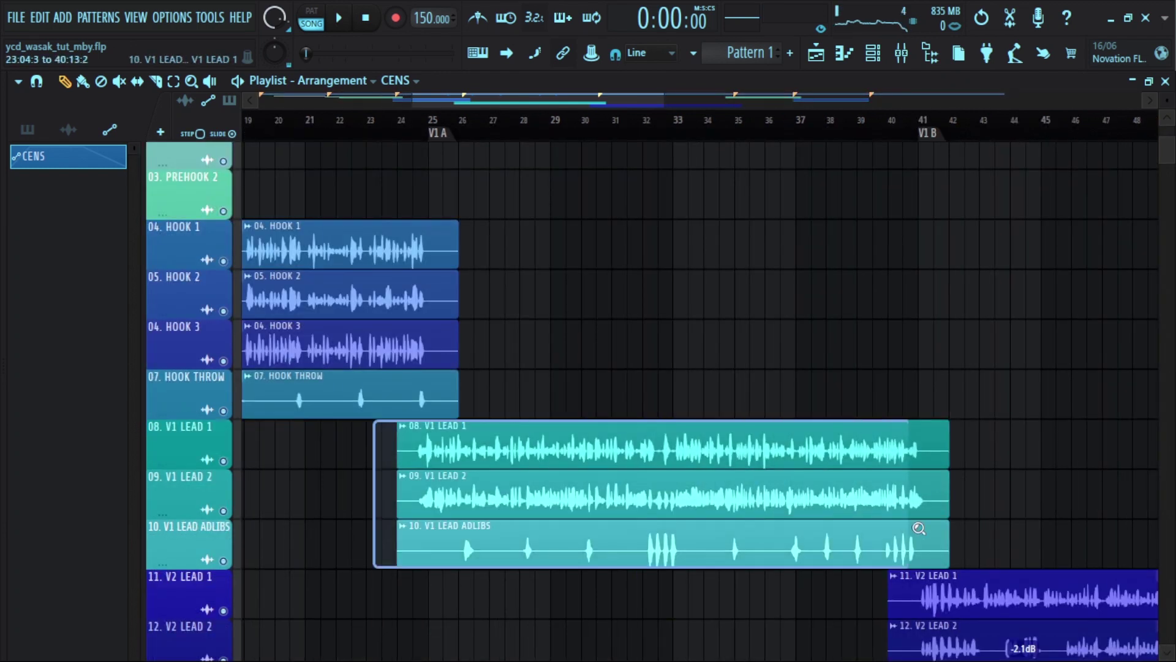
# Audition the V1 lead and adlib clips with the other vocal tracks muted.
pyautogui.moveTo(919, 528); pyautogui.dragTo(971, 562)
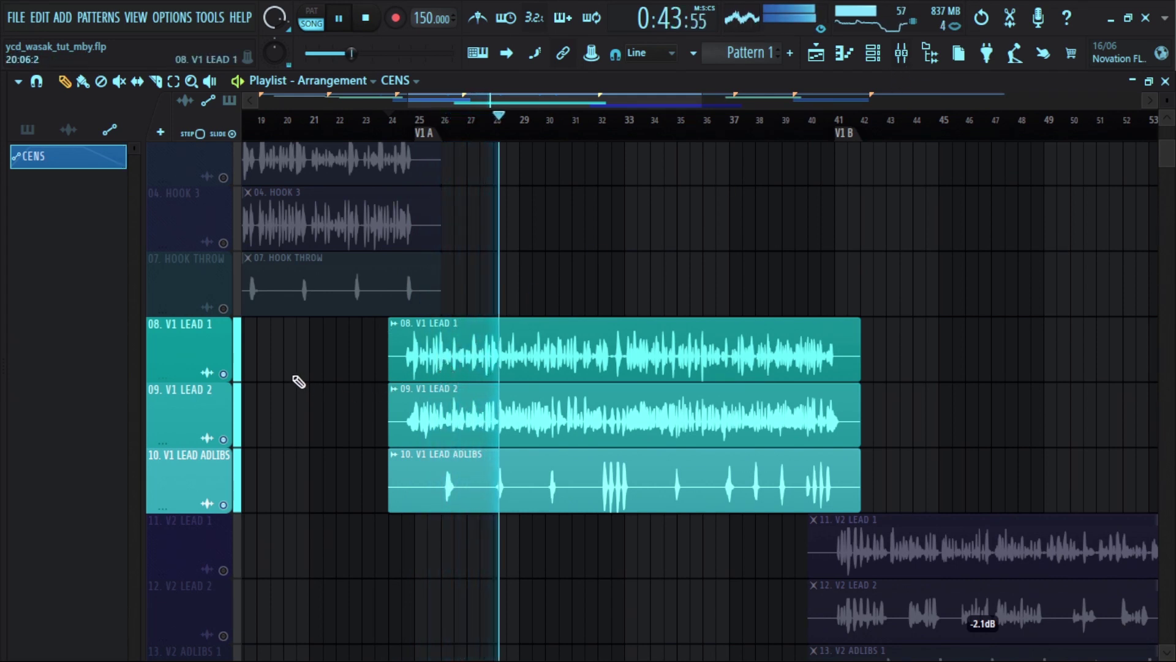
pyautogui.press('space')
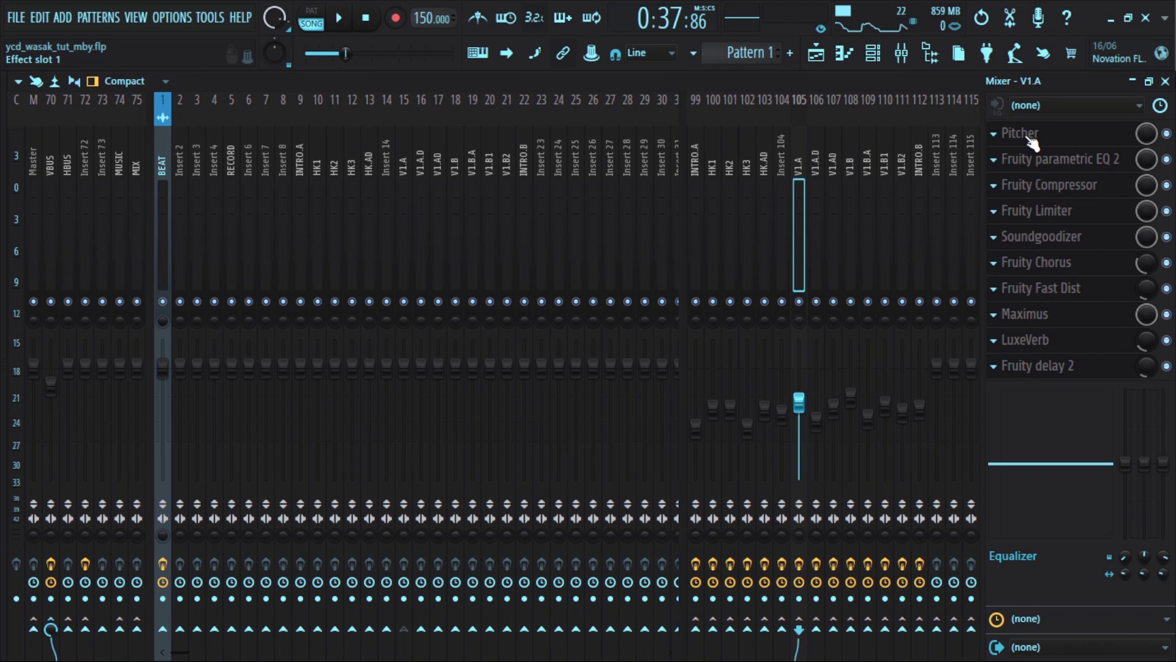
# Review the Pitcher and Fruity parametric EQ 2 settings on the V1.A insert, listening to the verse with the EQ open.
pyautogui.click(1031, 140)
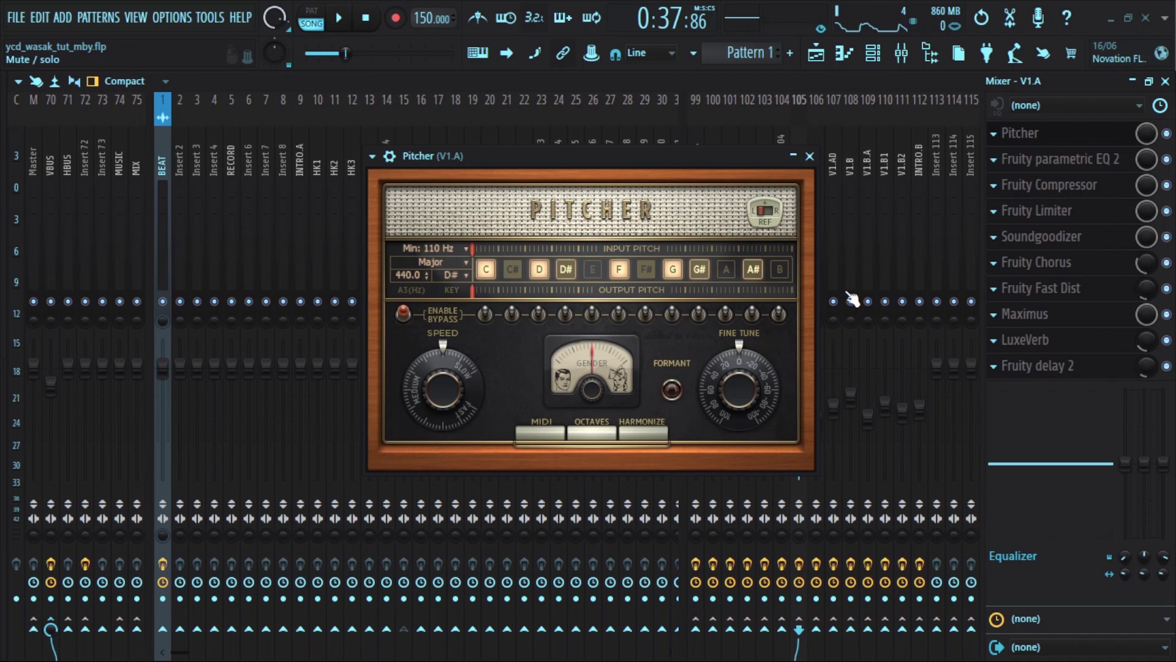
pyautogui.click(1053, 159)
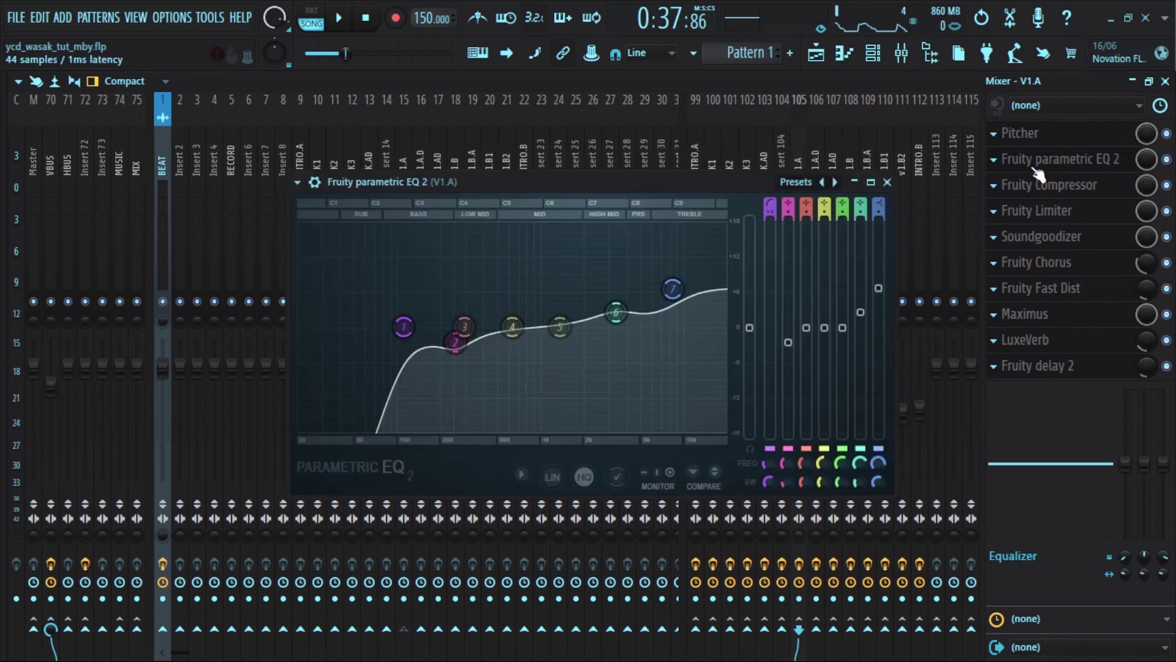
pyautogui.moveTo(635, 182); pyautogui.dragTo(674, 178)
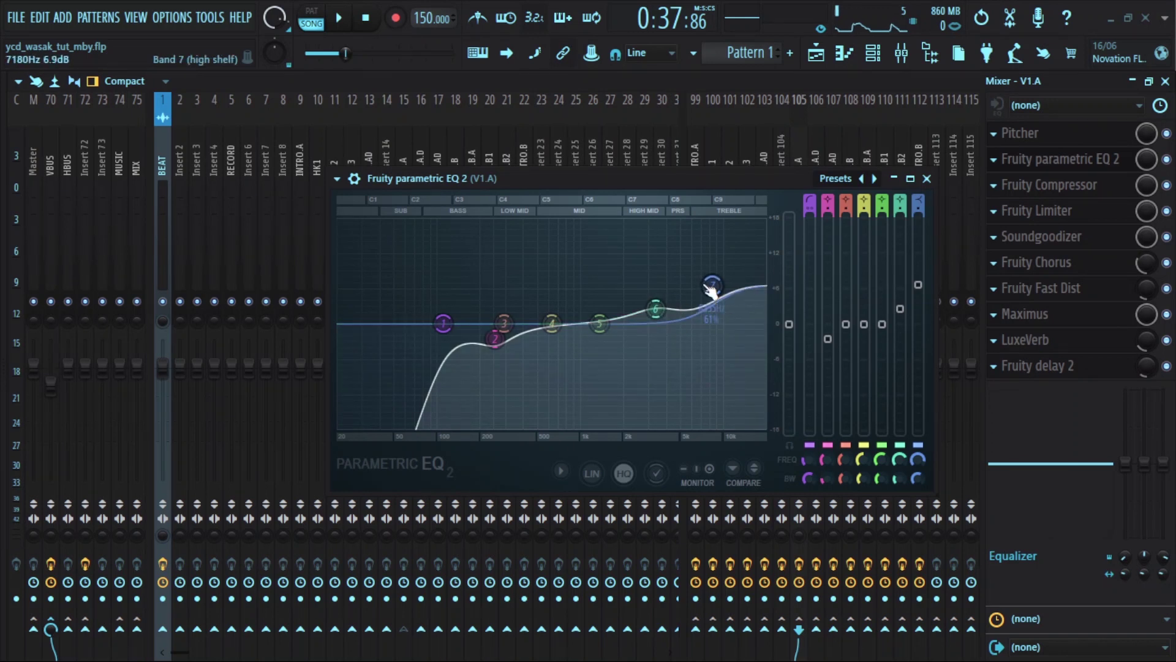
pyautogui.press('space')
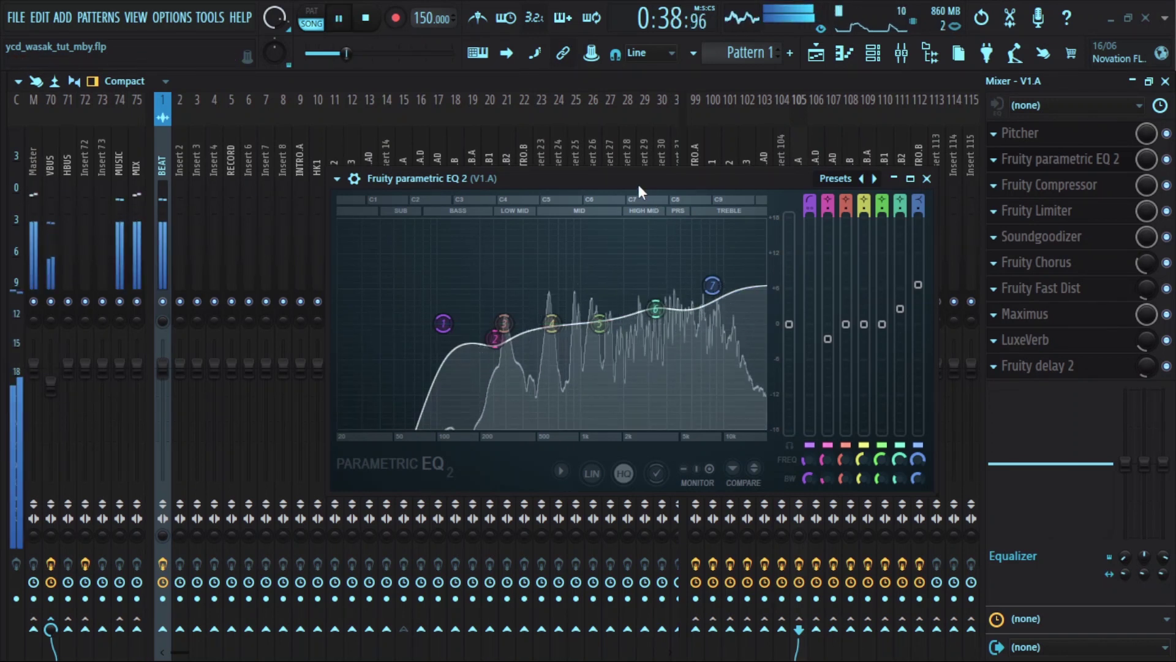
pyautogui.moveTo(634, 182)
pyautogui.mouseDown()
pyautogui.moveTo(673, 289)
pyautogui.moveTo(652, 174)
pyautogui.moveTo(628, 169)
pyautogui.mouseUp()
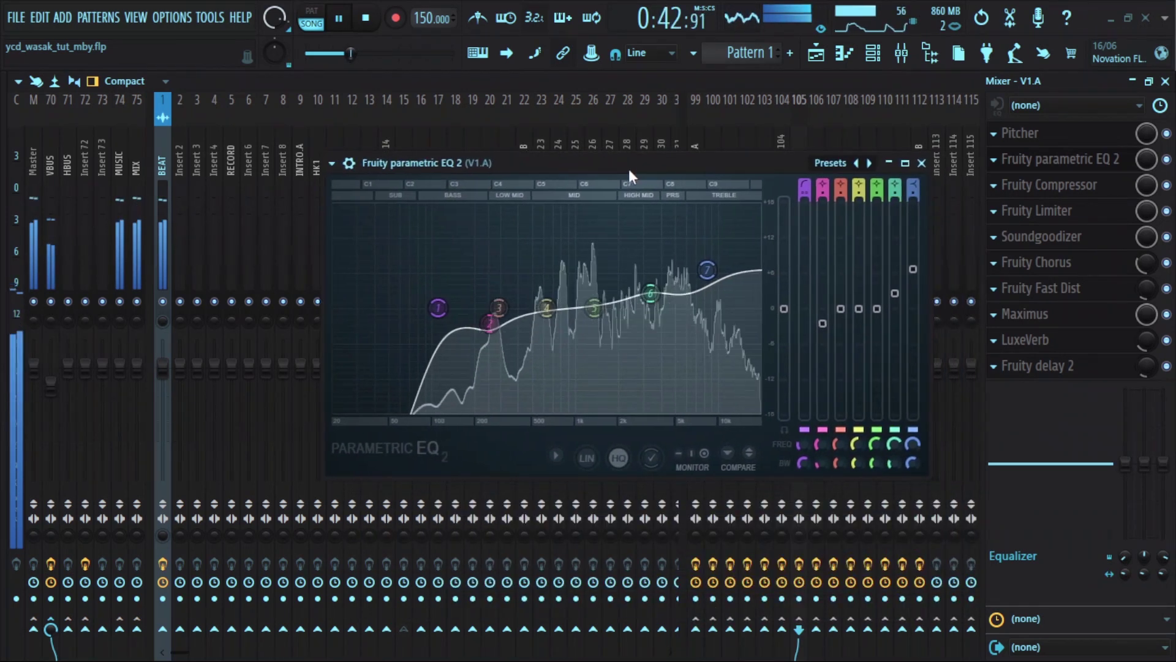
pyautogui.press('space')
pyautogui.click(922, 163)
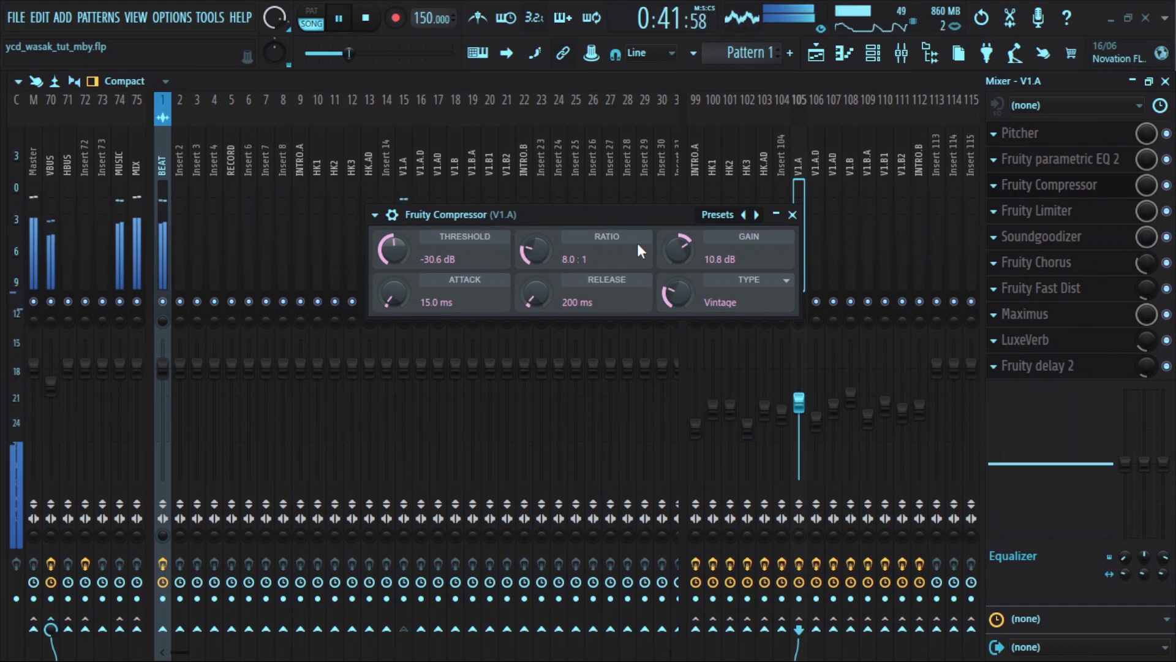
# Finish auditioning the Fruity Compressor on the V1.A insert and inspect the Fruity Limiter settings.
pyautogui.press('space')
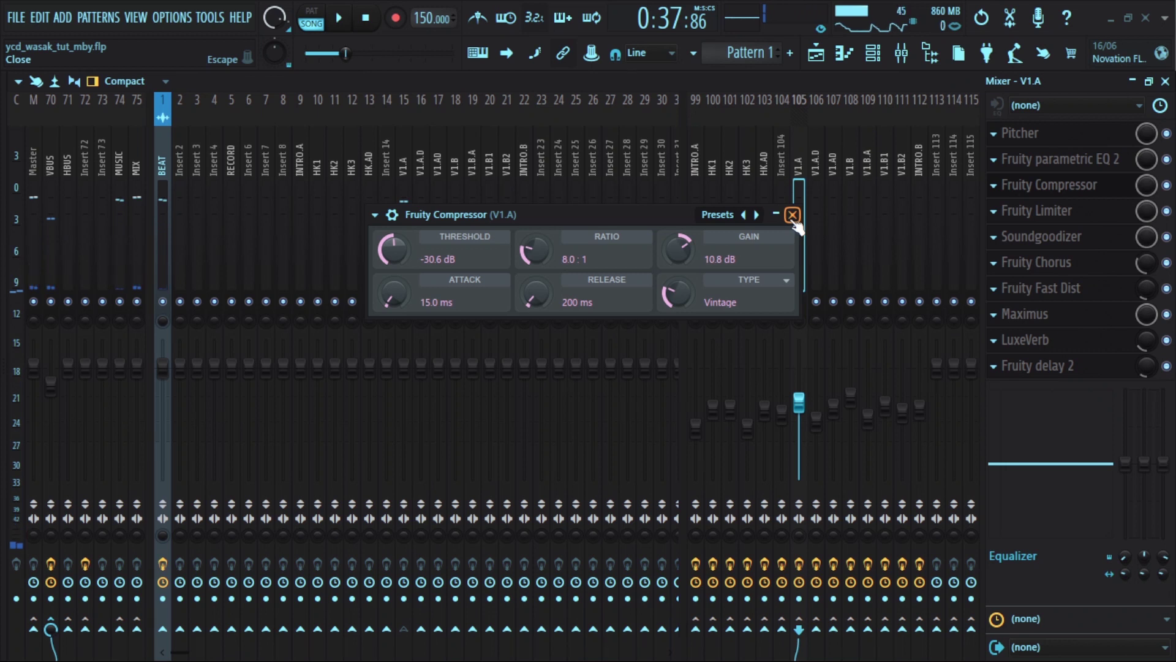
pyautogui.click(793, 215)
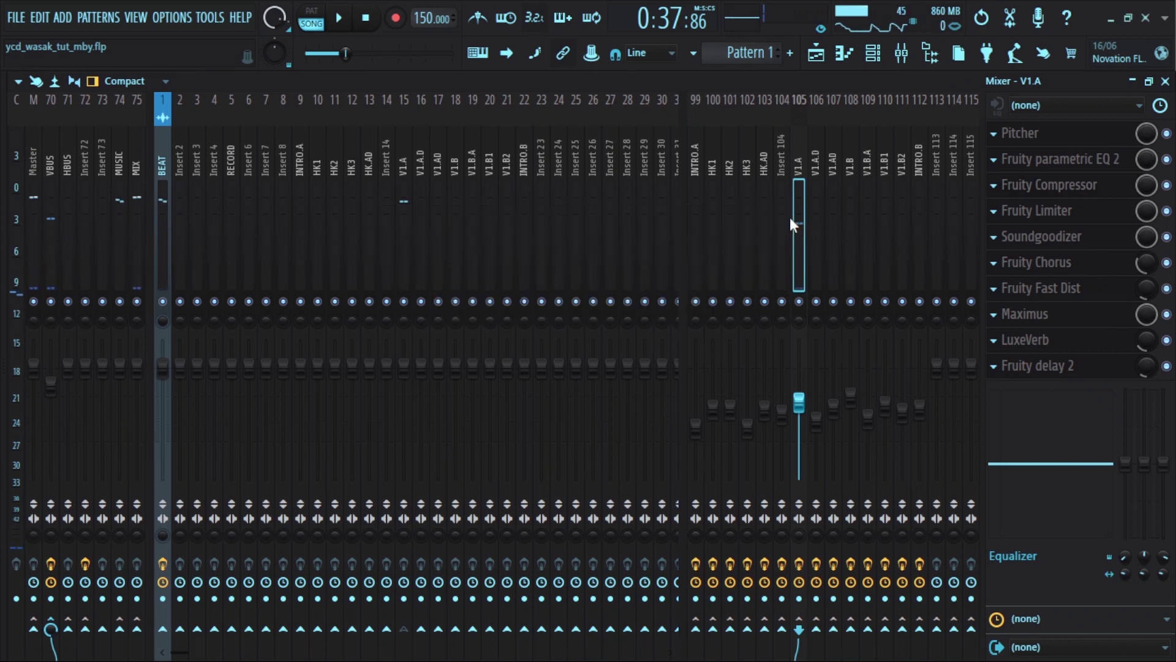
pyautogui.click(1039, 211)
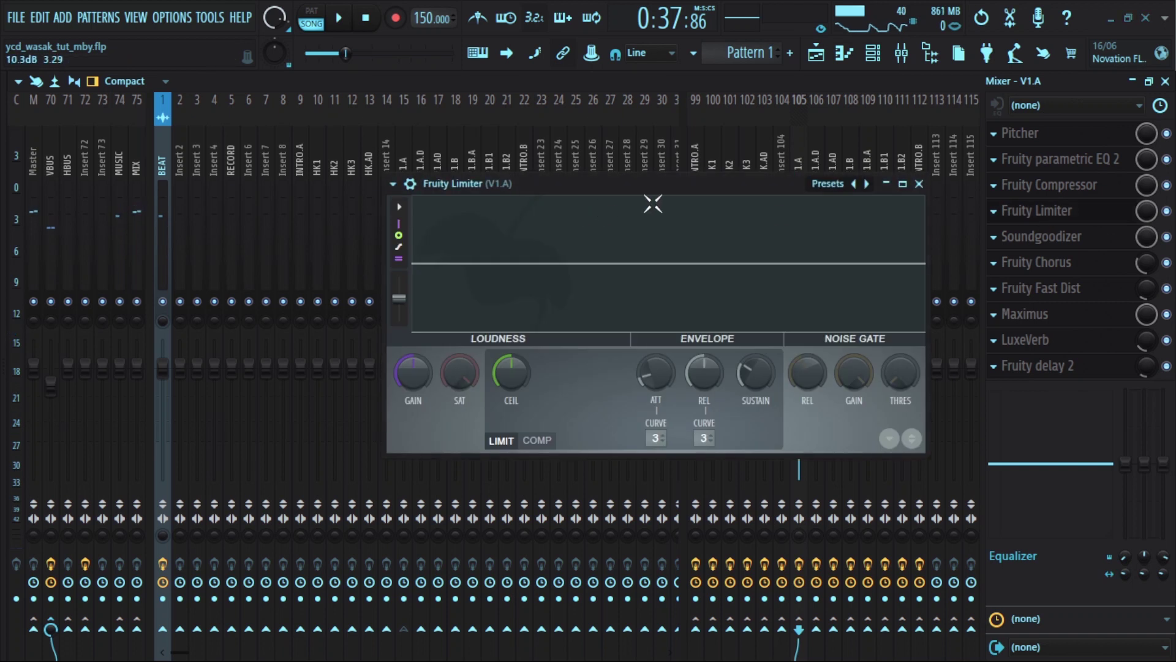
pyautogui.moveTo(659, 187); pyautogui.dragTo(544, 186)
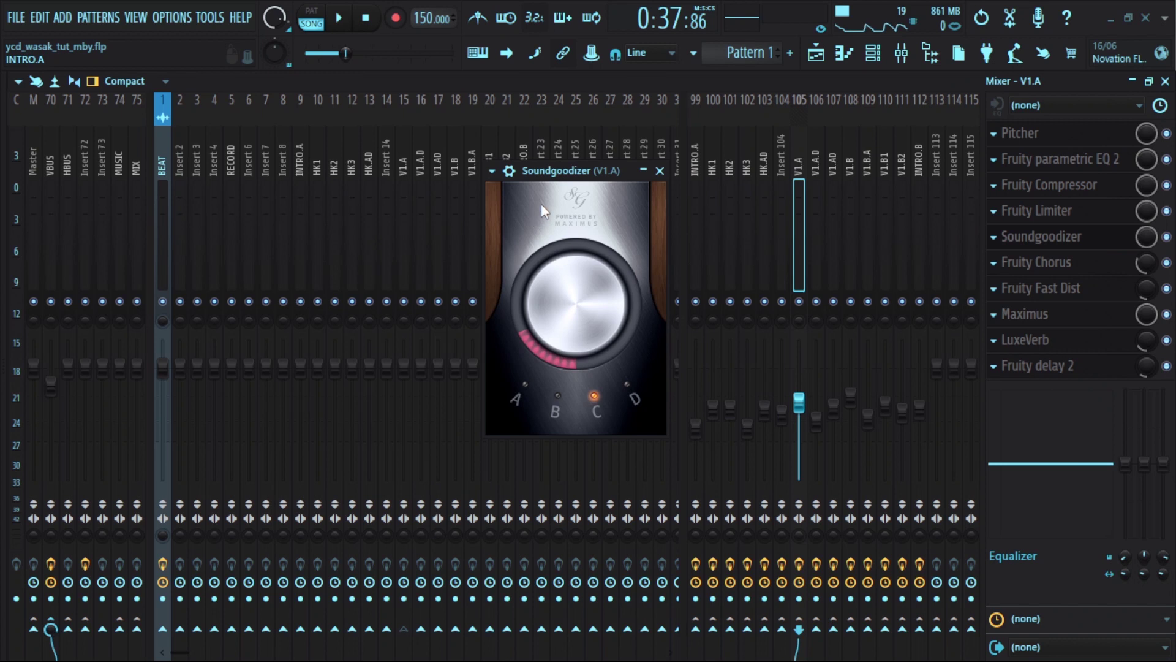
# Inspect the Soundgoodizer amount and mode C on the V1.A insert while playing the verse.
pyautogui.moveTo(554, 169); pyautogui.dragTo(517, 174)
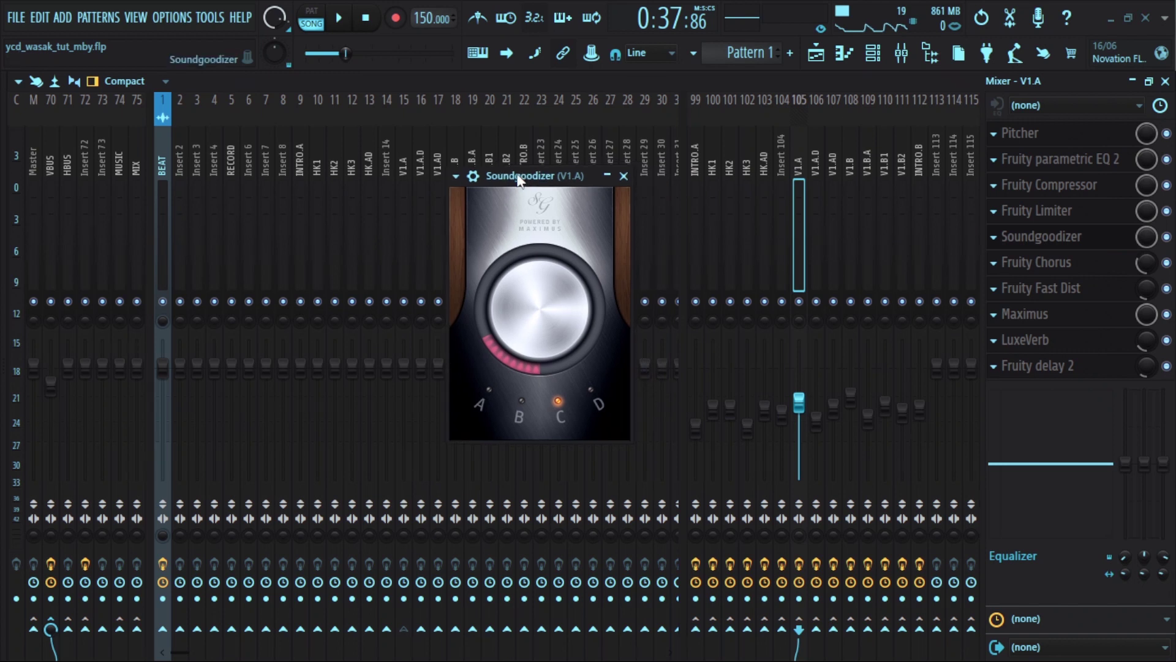
pyautogui.moveTo(517, 178); pyautogui.dragTo(516, 179)
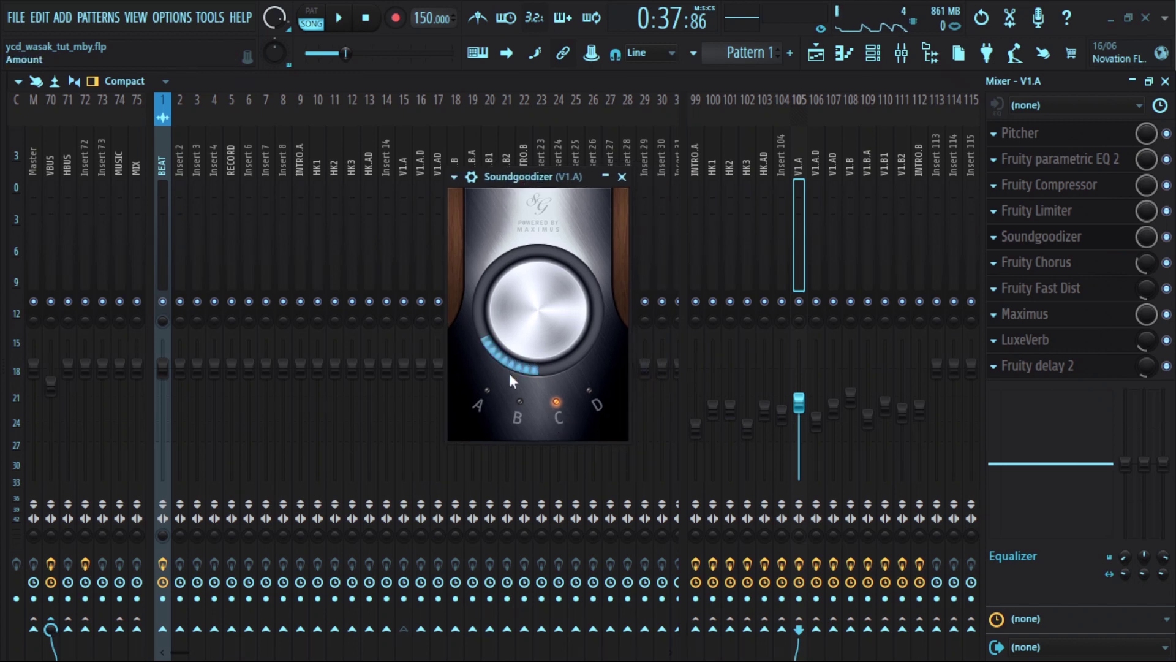
pyautogui.press('space')
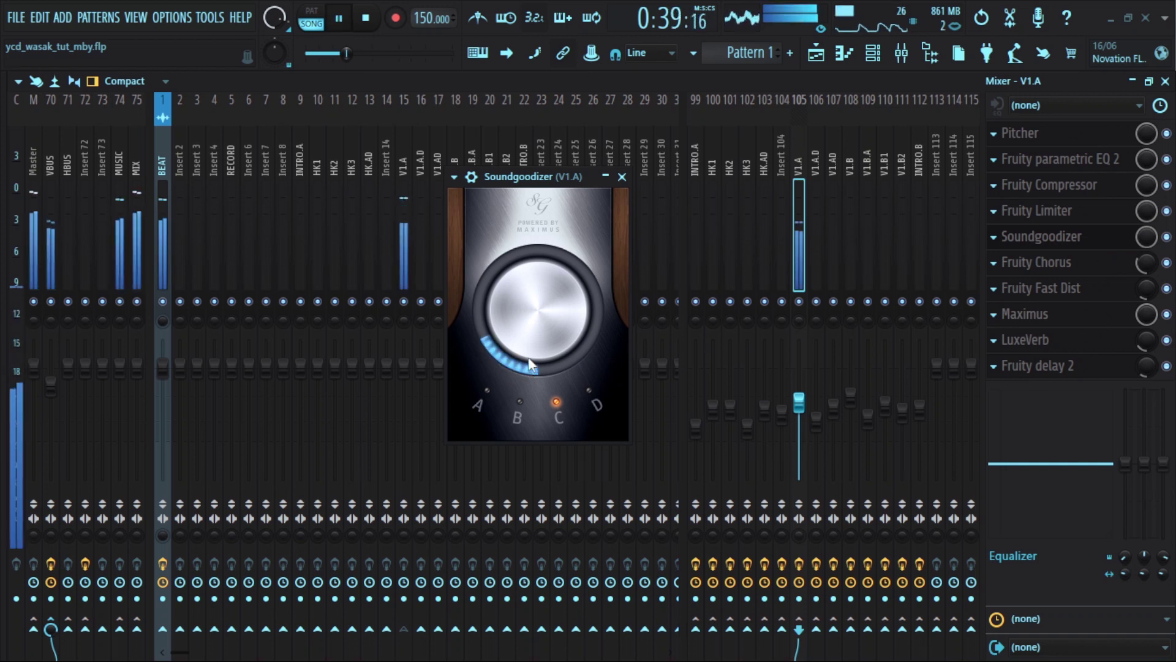
pyautogui.moveTo(526, 368); pyautogui.dragTo(517, 413)
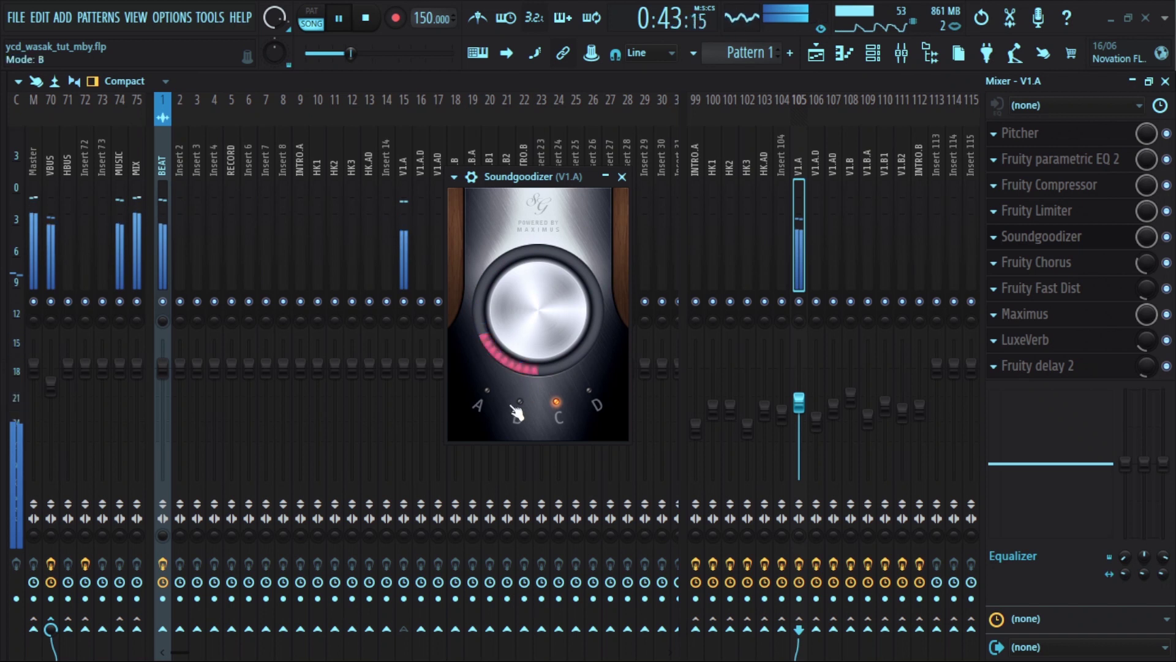
pyautogui.moveTo(502, 368); pyautogui.dragTo(545, 337)
pyautogui.click(556, 401)
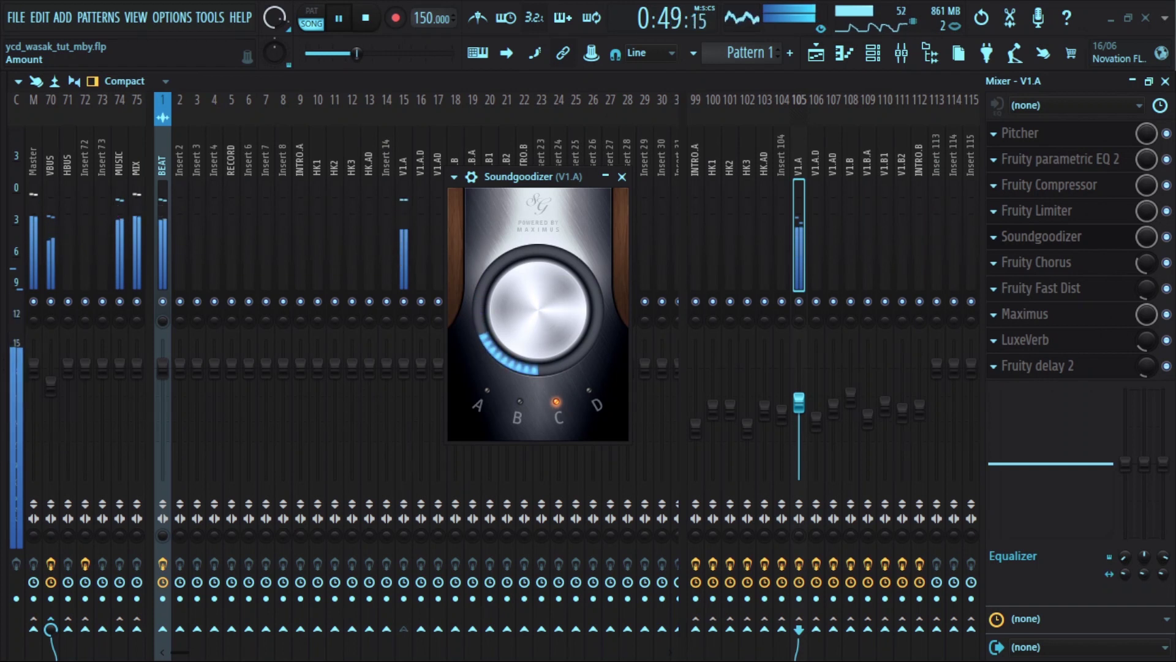
# Inspect the Fruity Chorus settings on the V1.A insert and play the verse from its start.
pyautogui.moveTo(533, 177); pyautogui.dragTo(540, 176)
pyautogui.press('space')
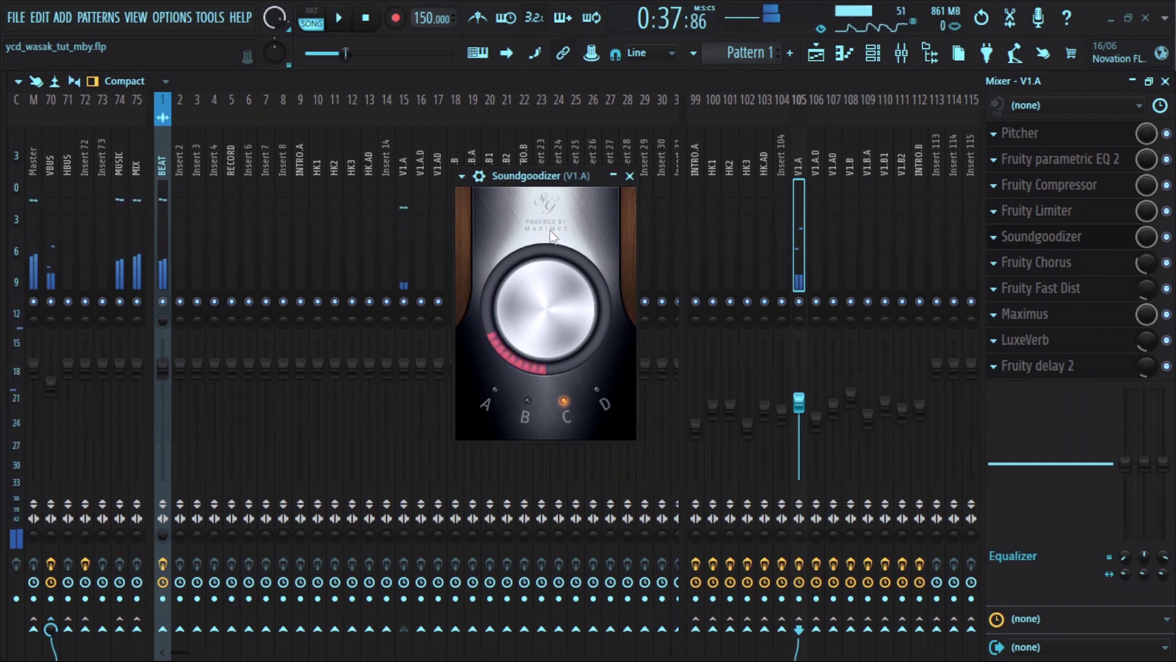
pyautogui.click(1049, 264)
pyautogui.moveTo(606, 248); pyautogui.dragTo(597, 224)
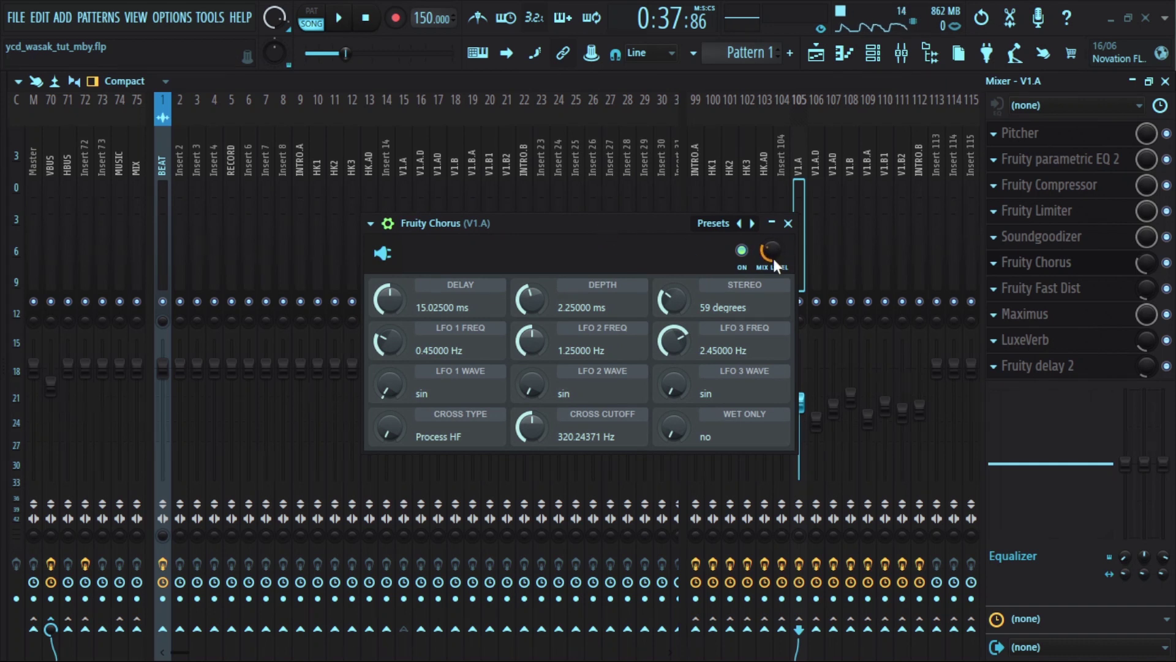
pyautogui.press('space')
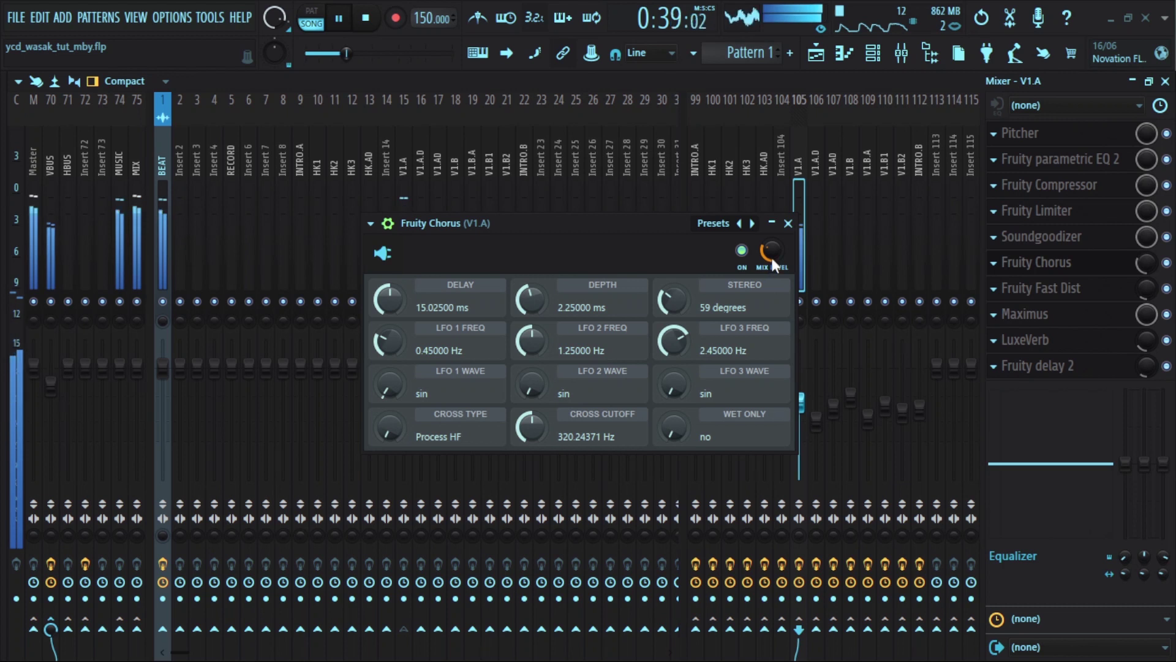
# Try a stronger Fruity Chorus mix level of 73% while the verse plays, and undo the change.
pyautogui.moveTo(771, 250); pyautogui.dragTo(771, 209)
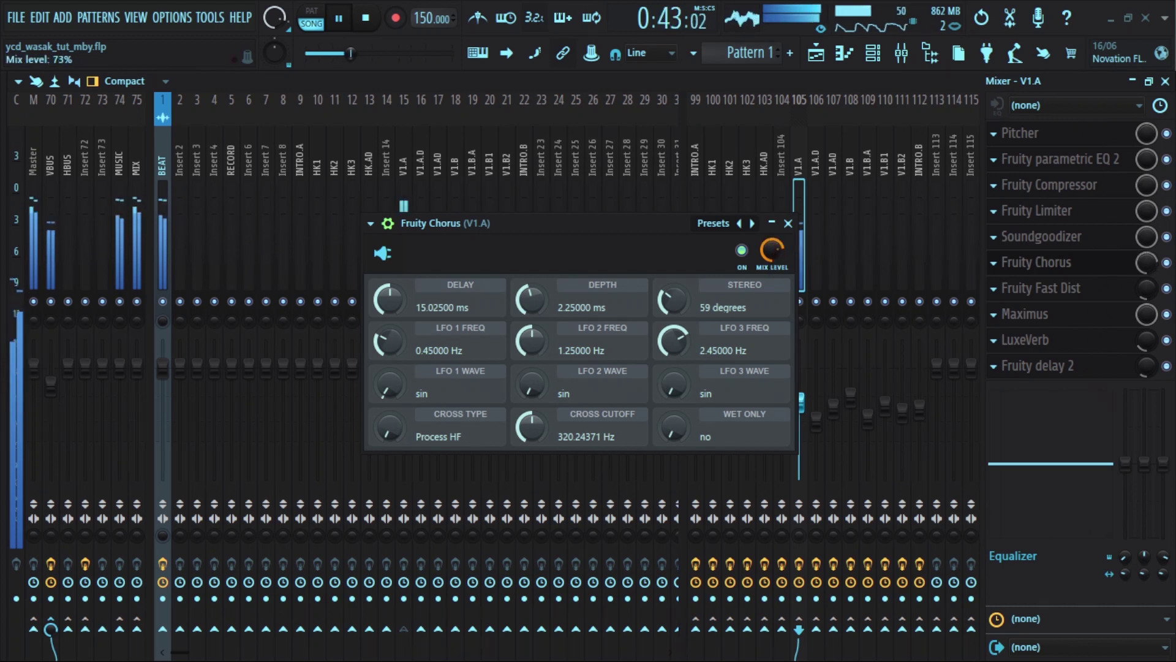
pyautogui.hotkey('ctrl', 'z')
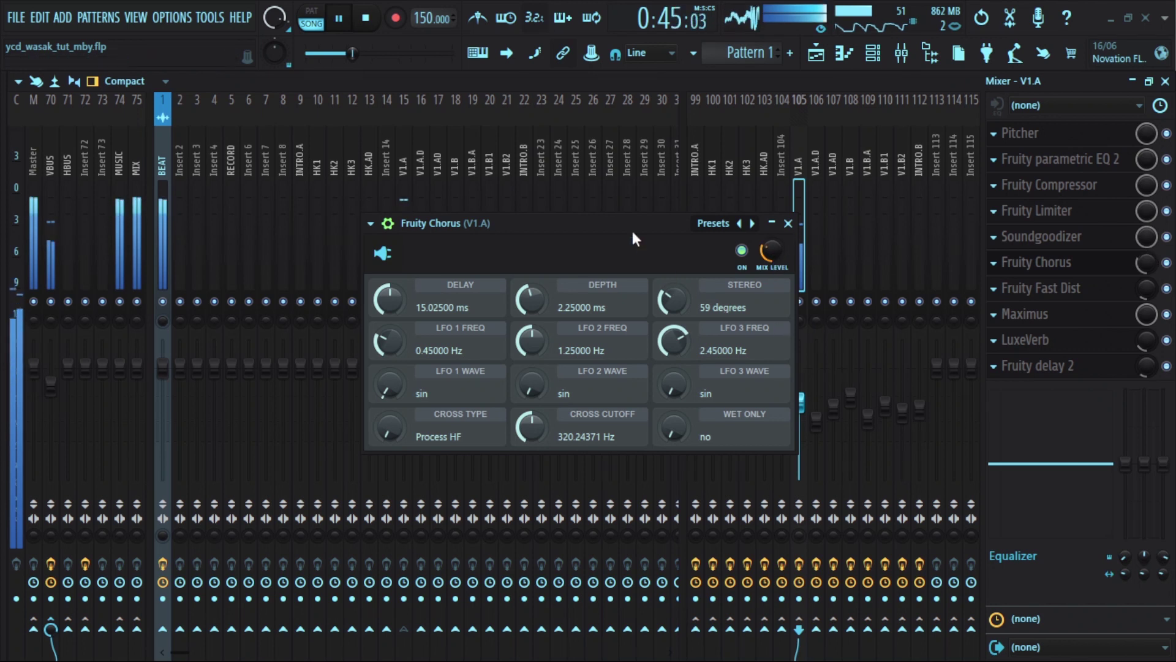
pyautogui.moveTo(631, 228); pyautogui.dragTo(622, 264)
pyautogui.press('space')
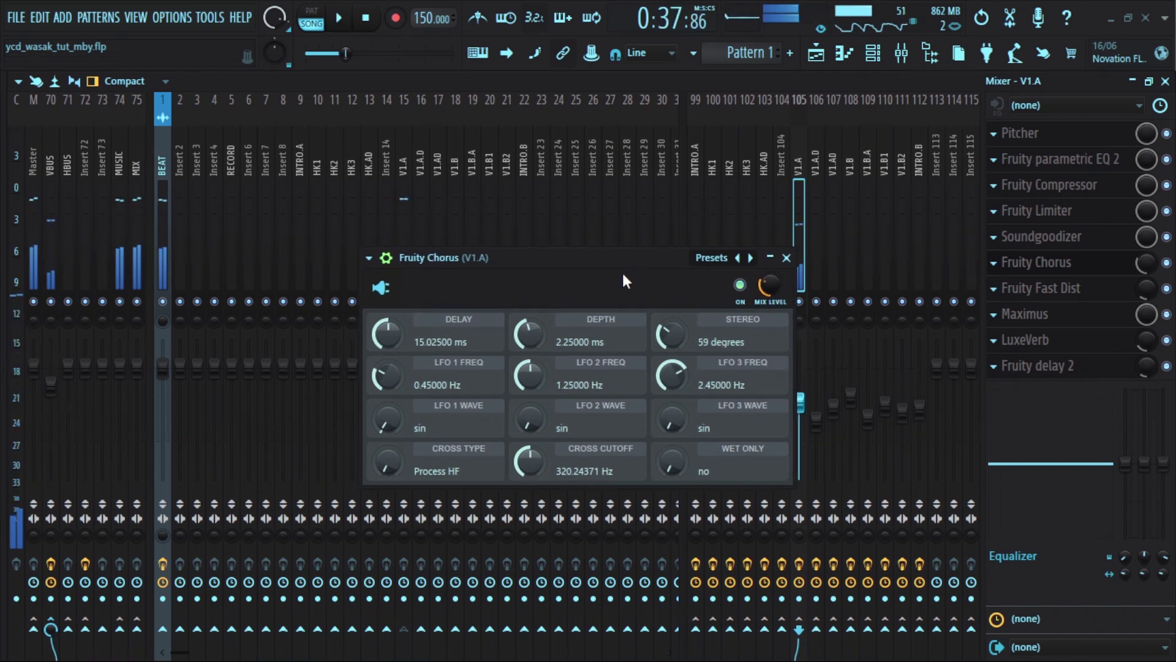
# Audition Fruity Fast Dist on the V1.A insert during the verse, checking its mix level with the lead vocal soloed.
pyautogui.click(1041, 289)
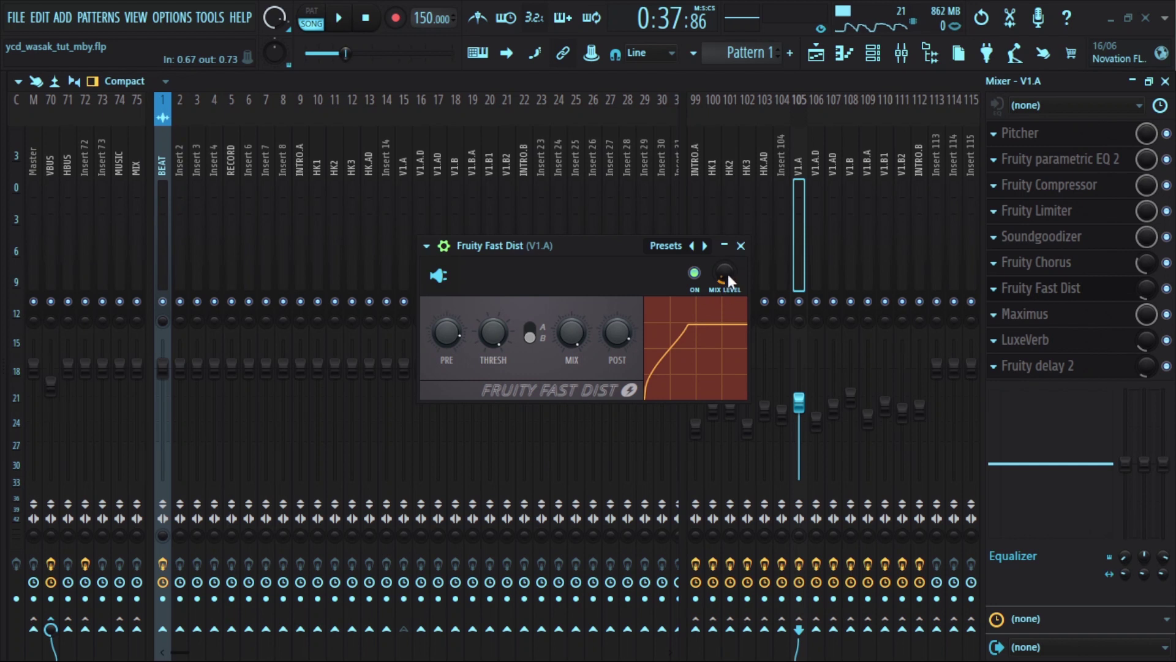
pyautogui.press('space')
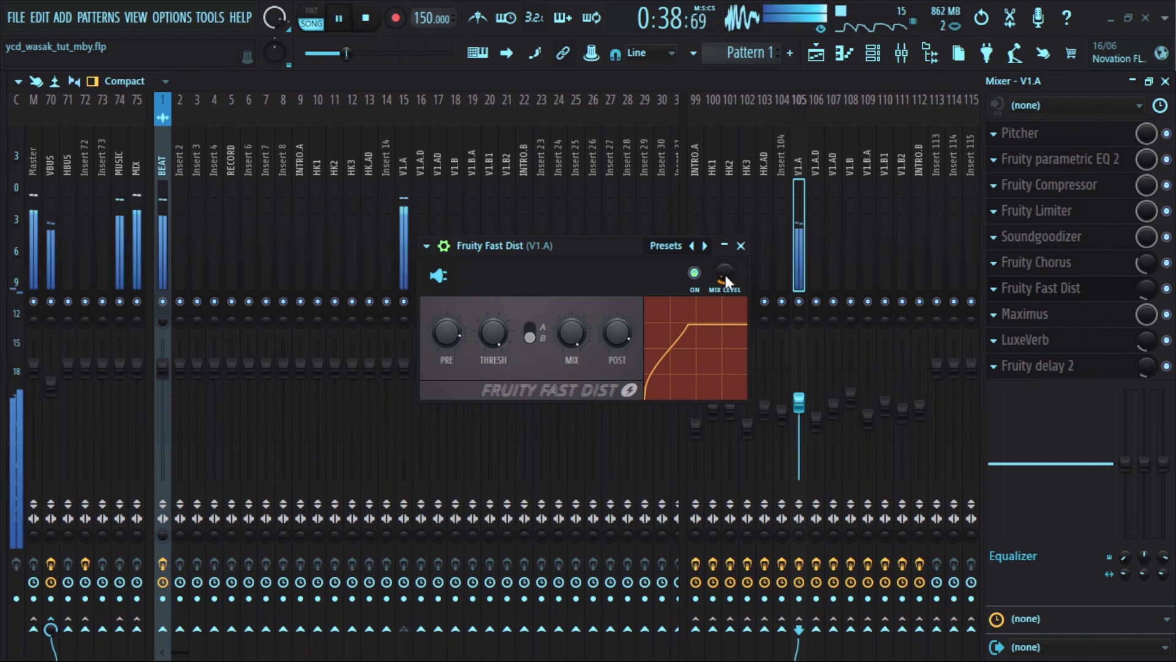
pyautogui.moveTo(724, 273)
pyautogui.mouseDown()
pyautogui.moveTo(724, 239)
pyautogui.moveTo(724, 270)
pyautogui.mouseUp()
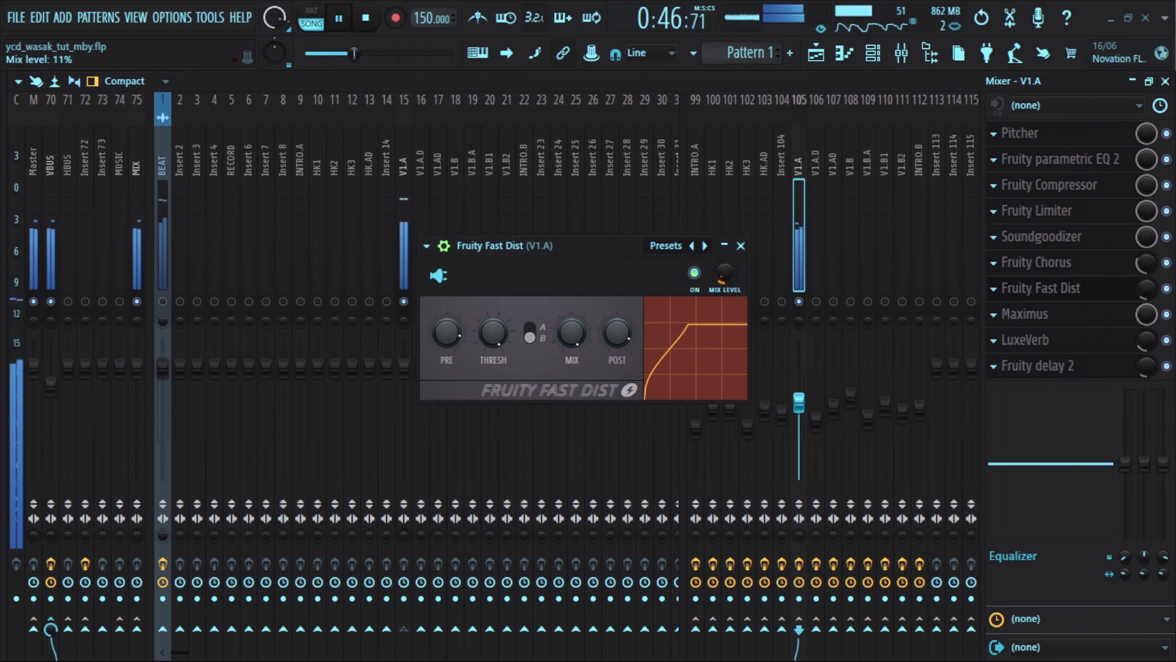
pyautogui.rightClick(406, 306)
pyautogui.moveTo(592, 246); pyautogui.dragTo(588, 252)
pyautogui.press('space')
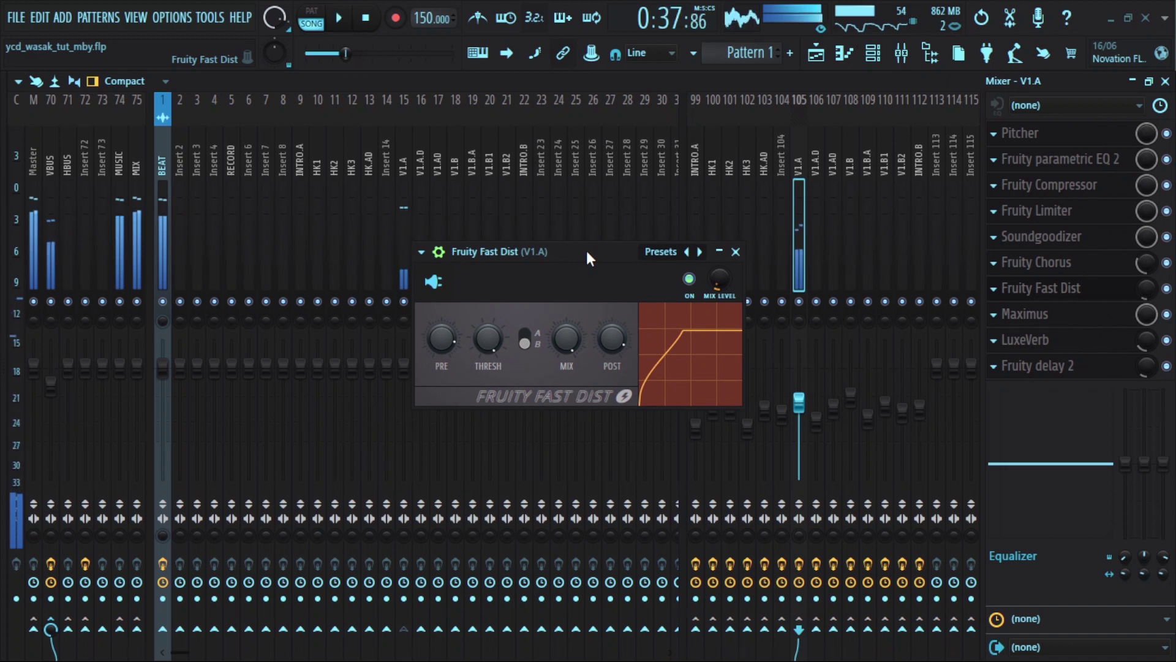
# Inspect the MID band settings of Maximus on the V1.A insert while playing the verse.
pyautogui.click(736, 252)
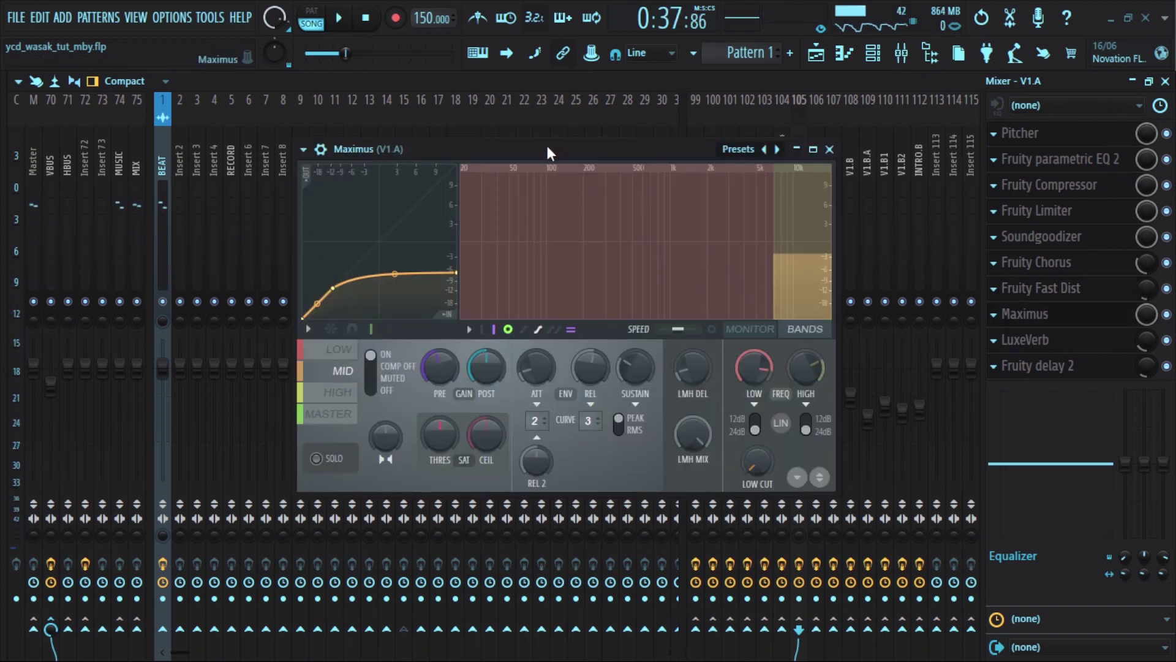
pyautogui.moveTo(549, 152); pyautogui.dragTo(509, 154)
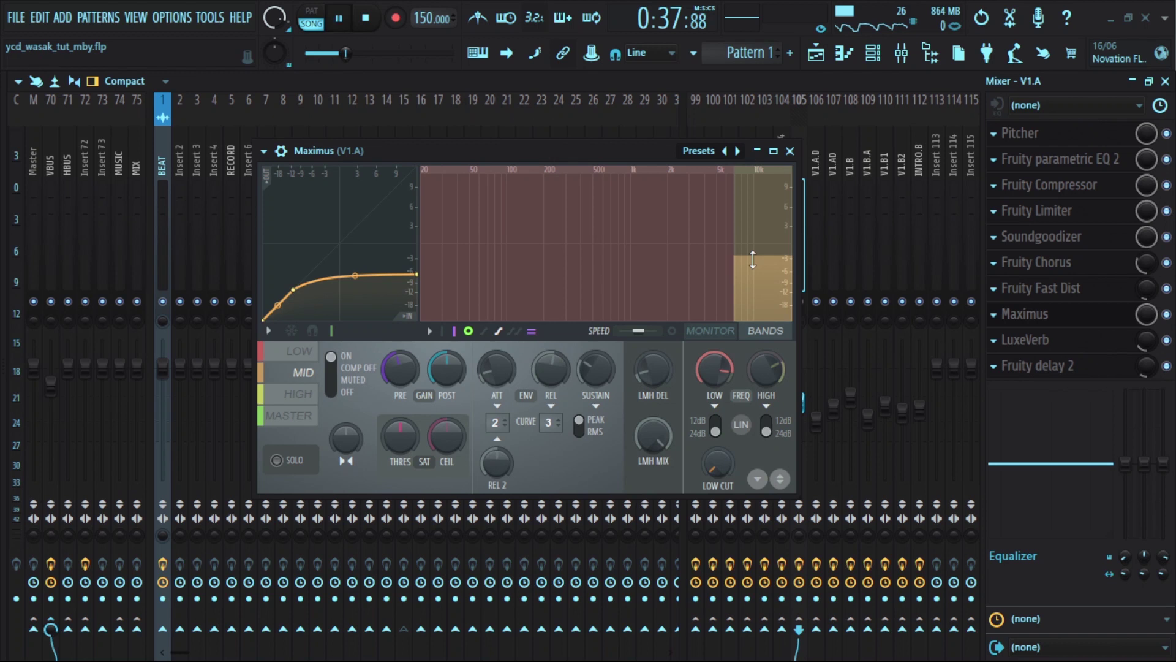
pyautogui.press('space')
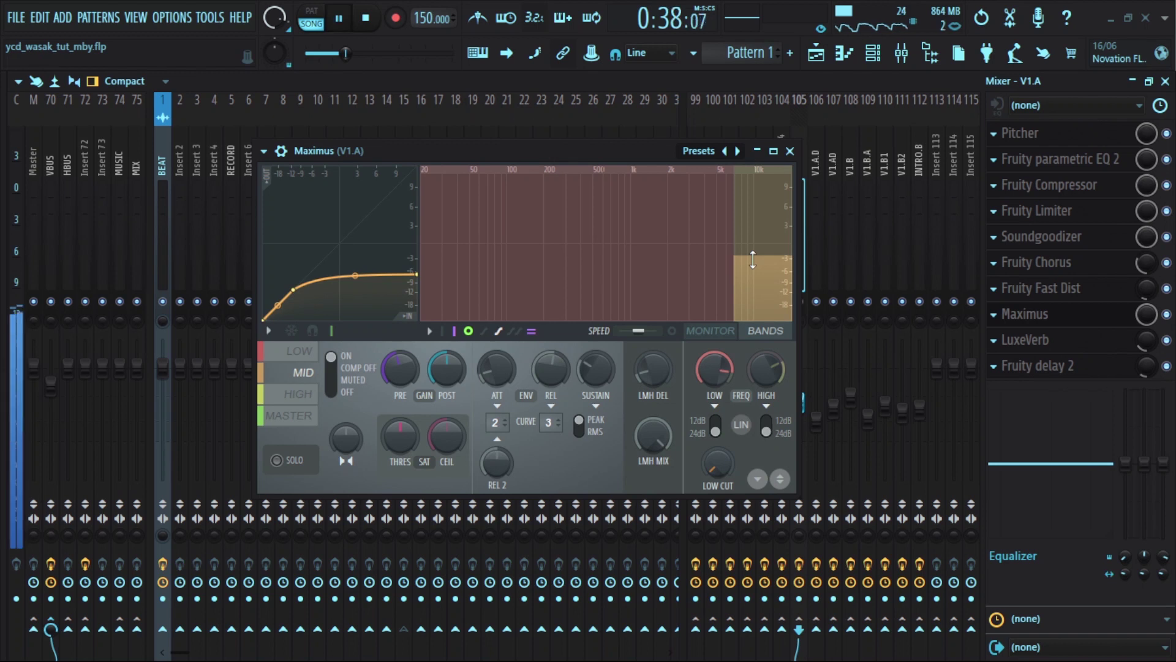
pyautogui.moveTo(400, 369)
pyautogui.mouseDown()
pyautogui.moveTo(400, 330)
pyautogui.moveTo(400, 398)
pyautogui.moveTo(400, 369)
pyautogui.mouseUp()
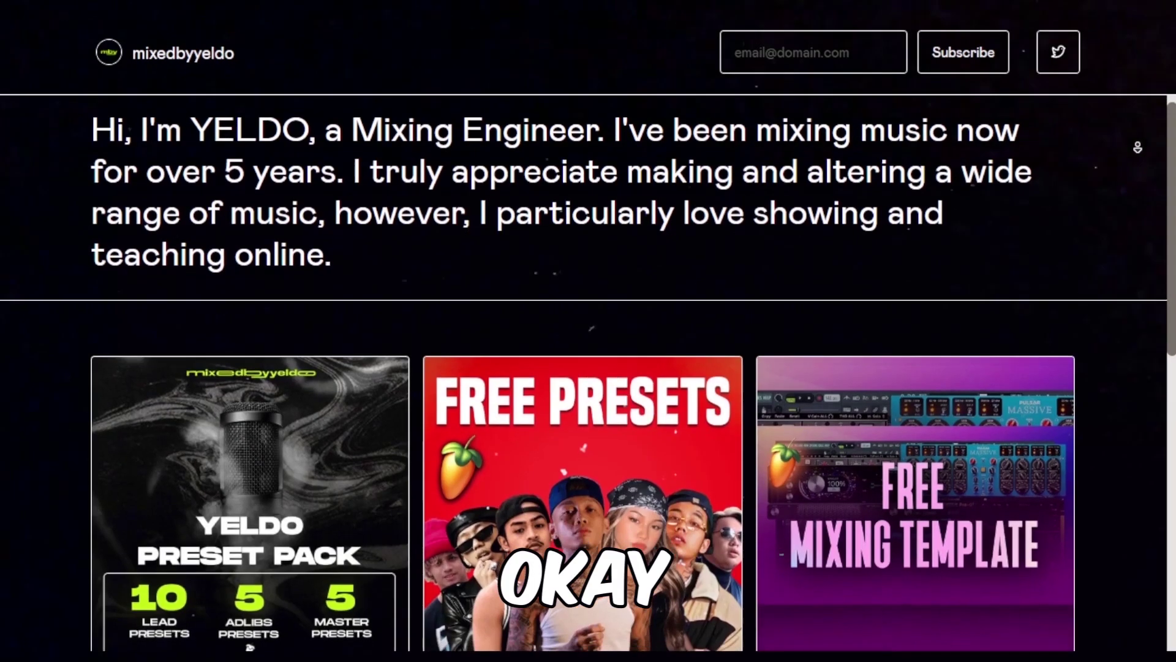
# Browse the FL Studio vocal chain presets and mixing template on the mixedbyyeldo store page.
pyautogui.scroll(-3, 588, 368)
pyautogui.scroll(-3, 588, 368)
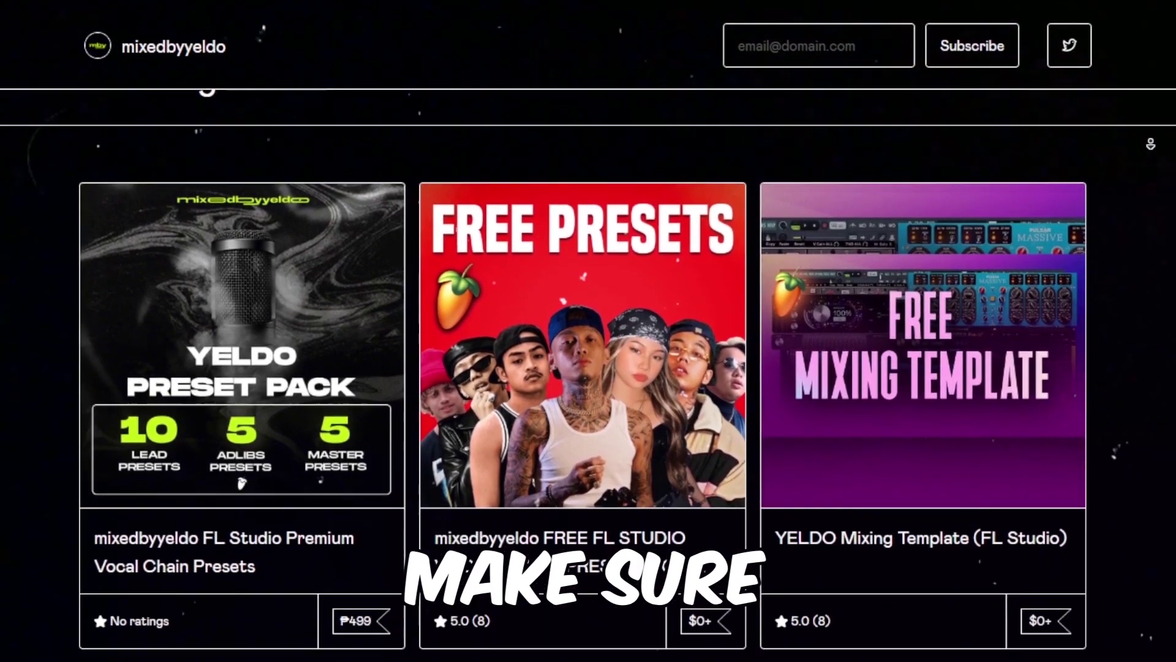
pyautogui.scroll(-3, 588, 367)
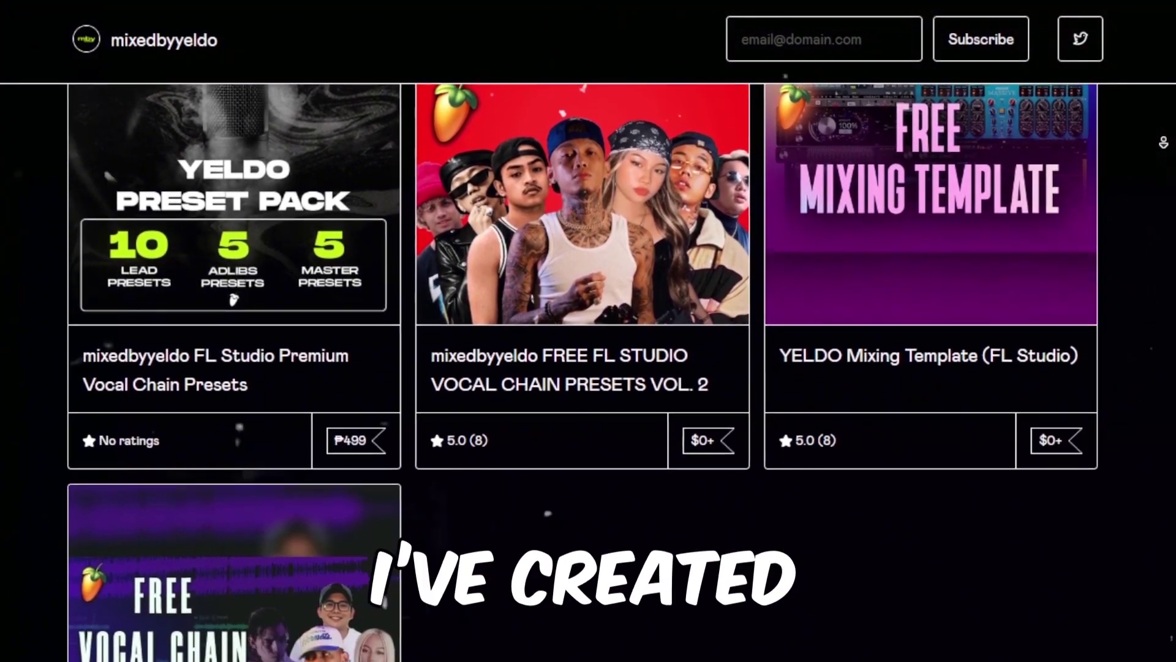
pyautogui.scroll(-3, 1170, 140)
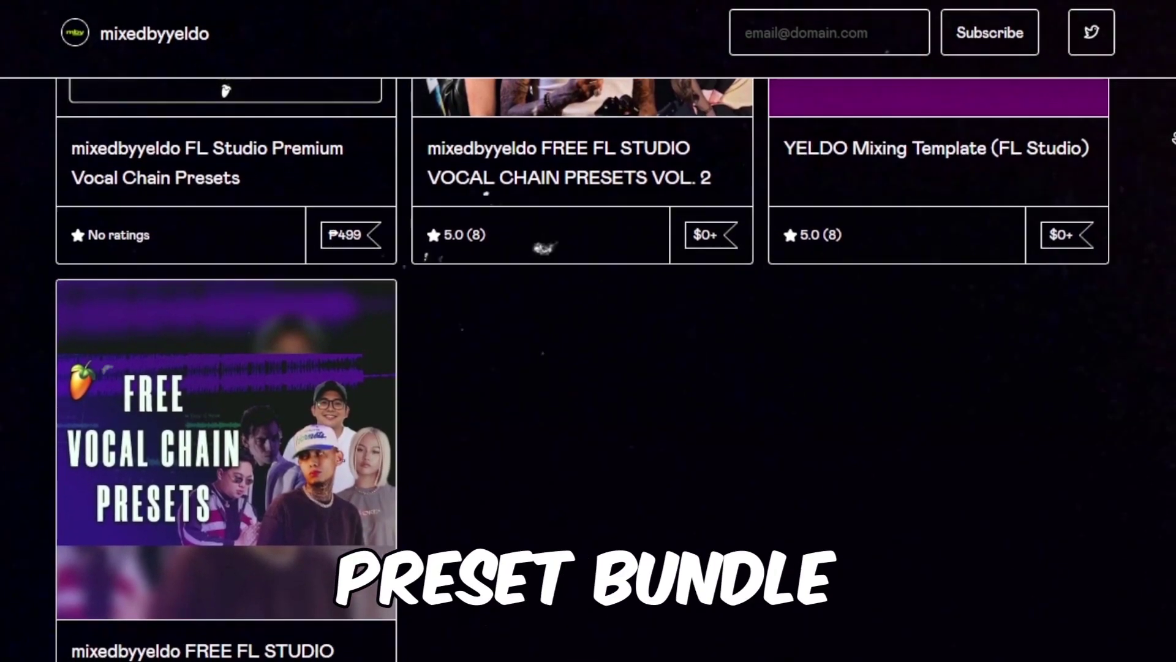
pyautogui.scroll(-1, 588, 367)
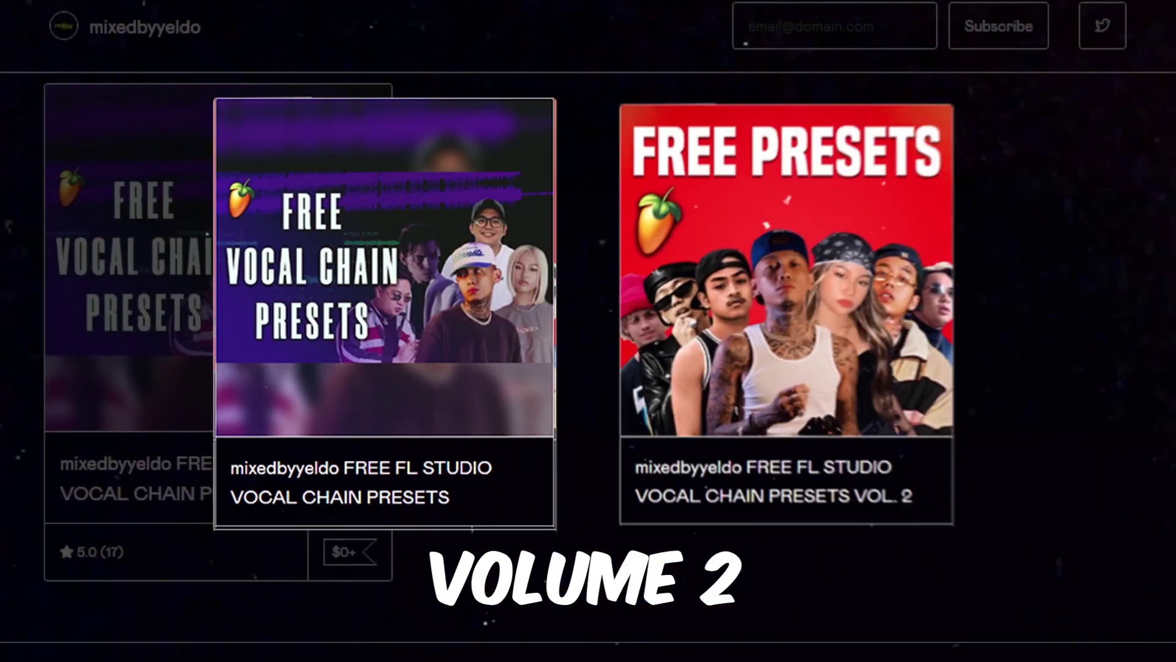
pyautogui.scroll(5, 588, 368)
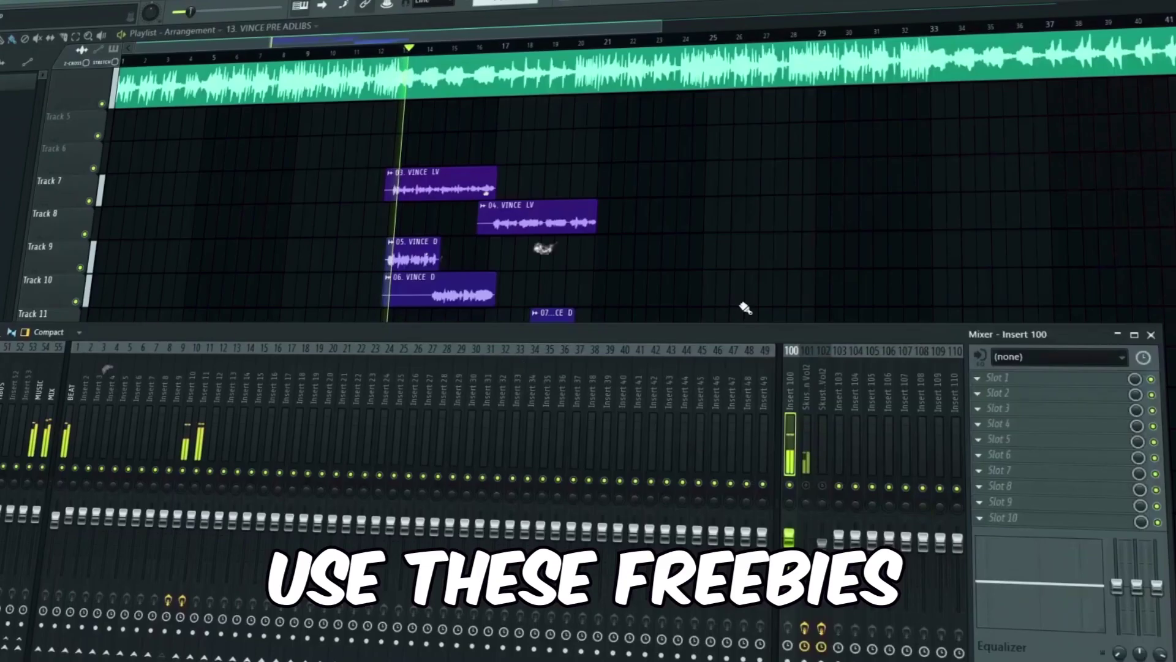
# Load the Skusta Main - YELDO Vocal Chain Vol2.fst preset from File Explorer onto Insert 100 in the FL Studio mixer.
pyautogui.hotkey('alt', 'Tab')
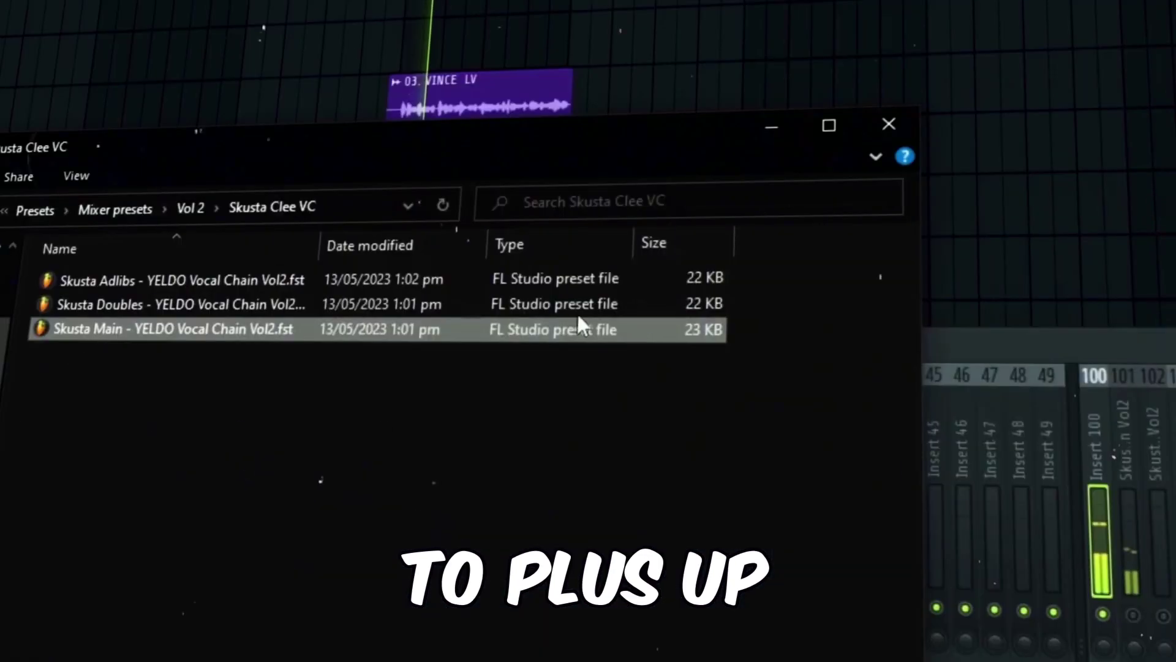
pyautogui.moveTo(231, 340); pyautogui.dragTo(1096, 520)
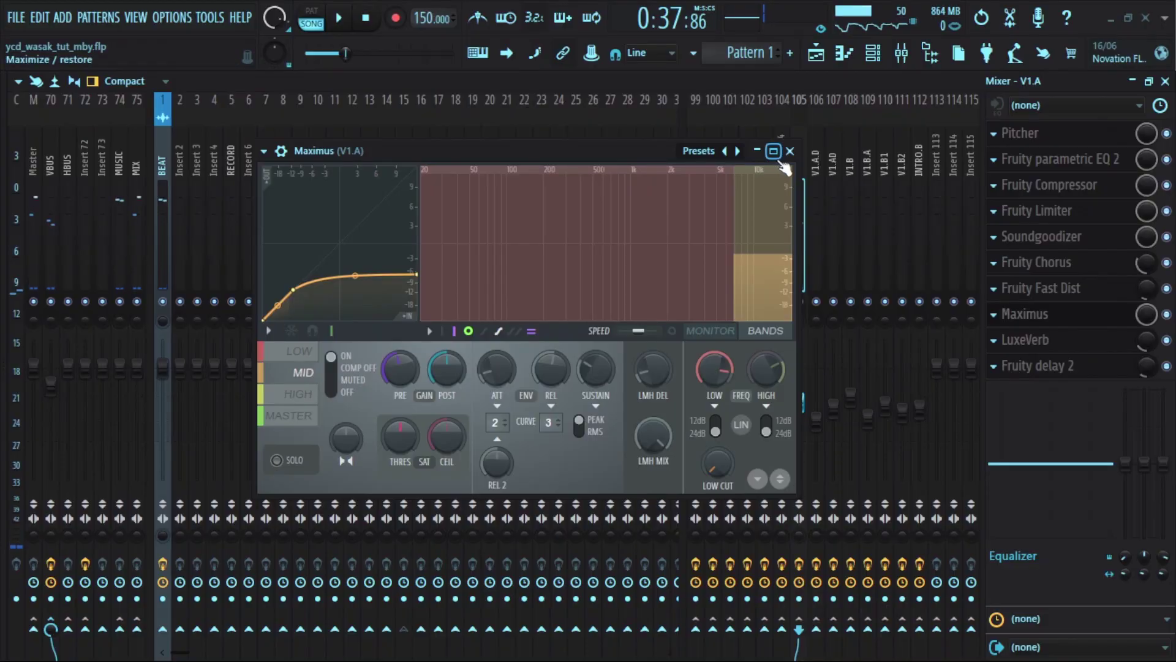
# Load the Vocal Plate 1 preset in LuxeVerb on the V1.A insert.
pyautogui.click(792, 148)
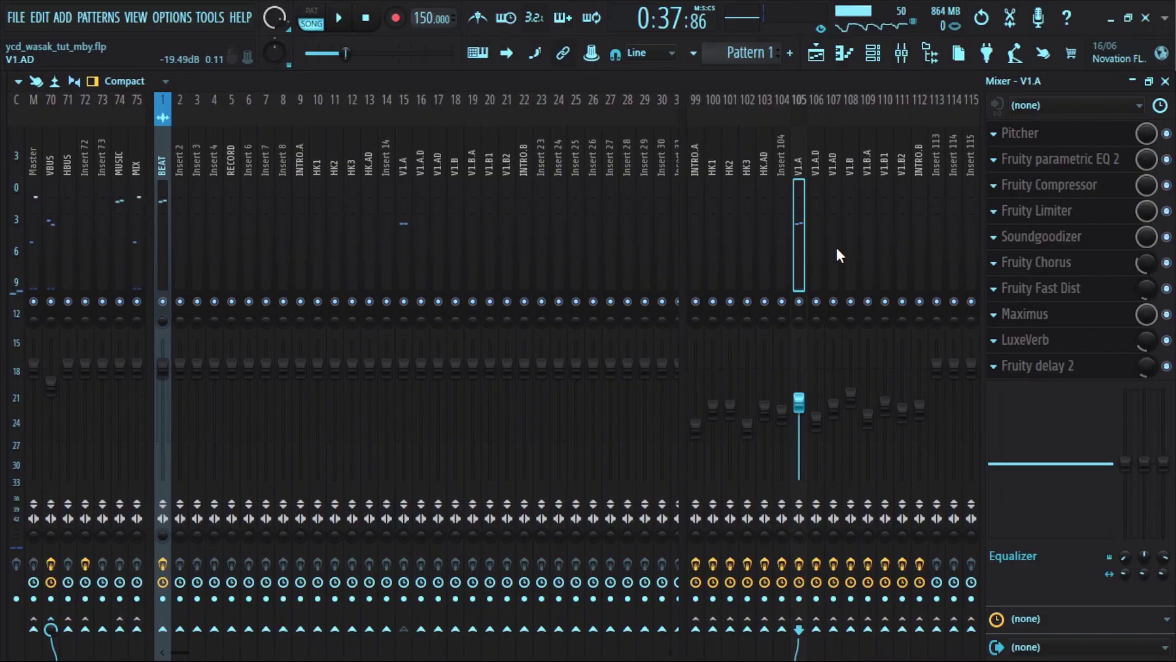
pyautogui.click(1040, 347)
pyautogui.click(899, 105)
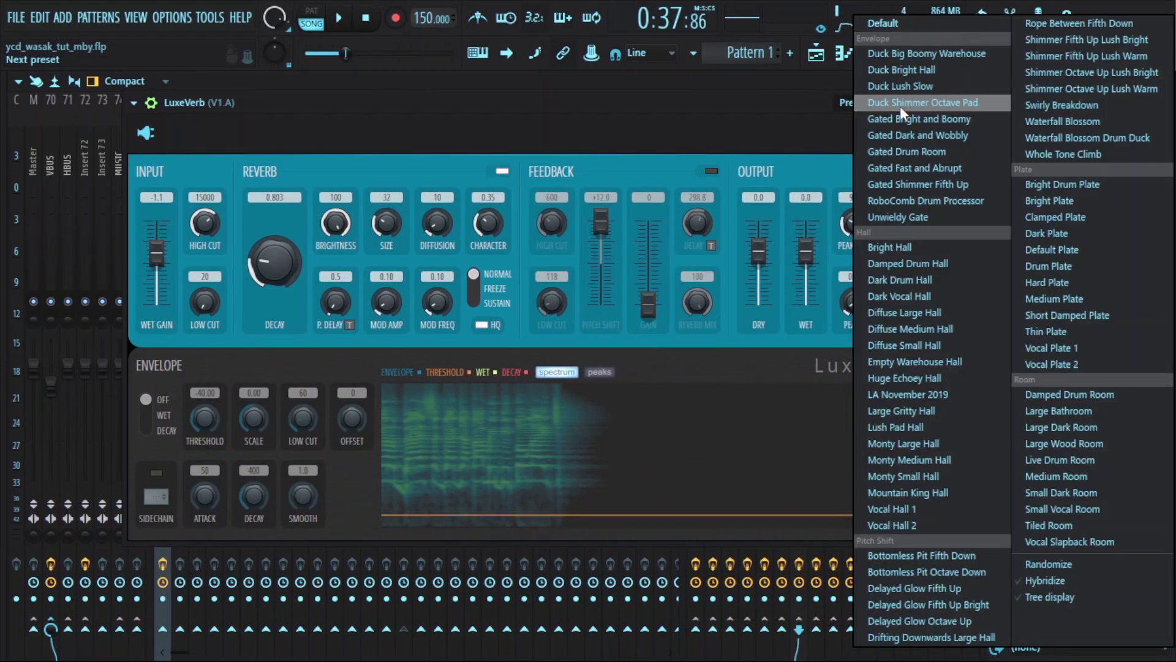
pyautogui.click(1066, 347)
# Audition the verse with the LuxeVerb mix level raised to 37%, bring the level back down and close the plugin.
pyautogui.press('space')
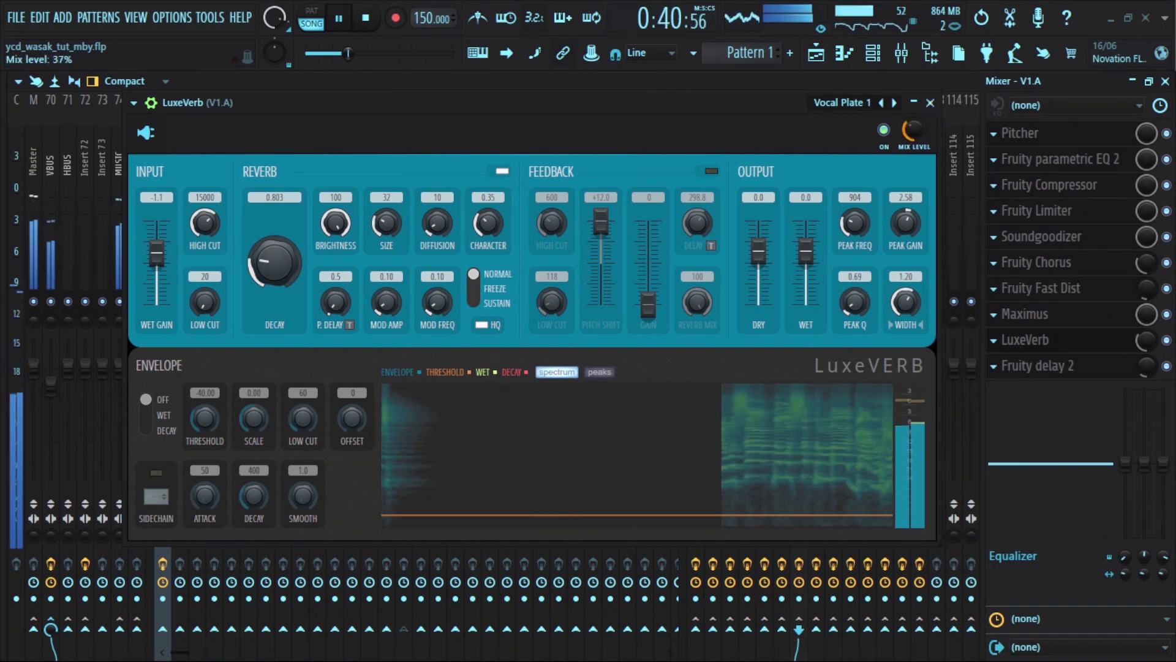
pyautogui.moveTo(914, 129); pyautogui.dragTo(917, 134)
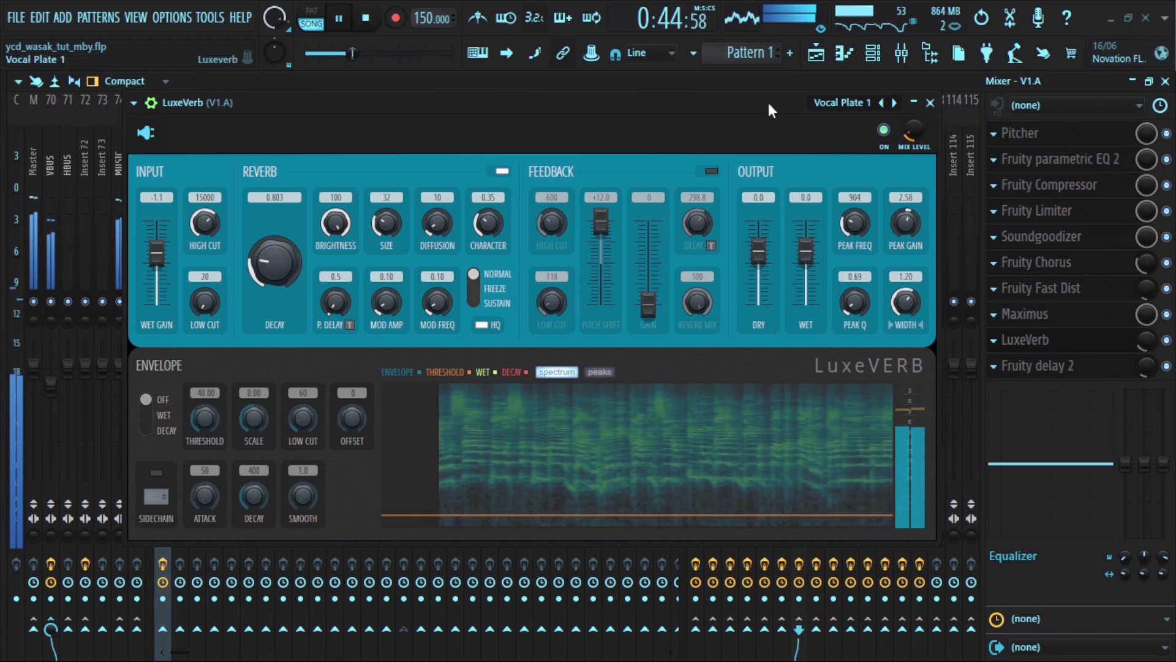
pyautogui.press('space')
pyautogui.click(930, 102)
# Show the Fruity delay 2 settings and mix level on the V1.A insert and play the verse.
pyautogui.click(1079, 369)
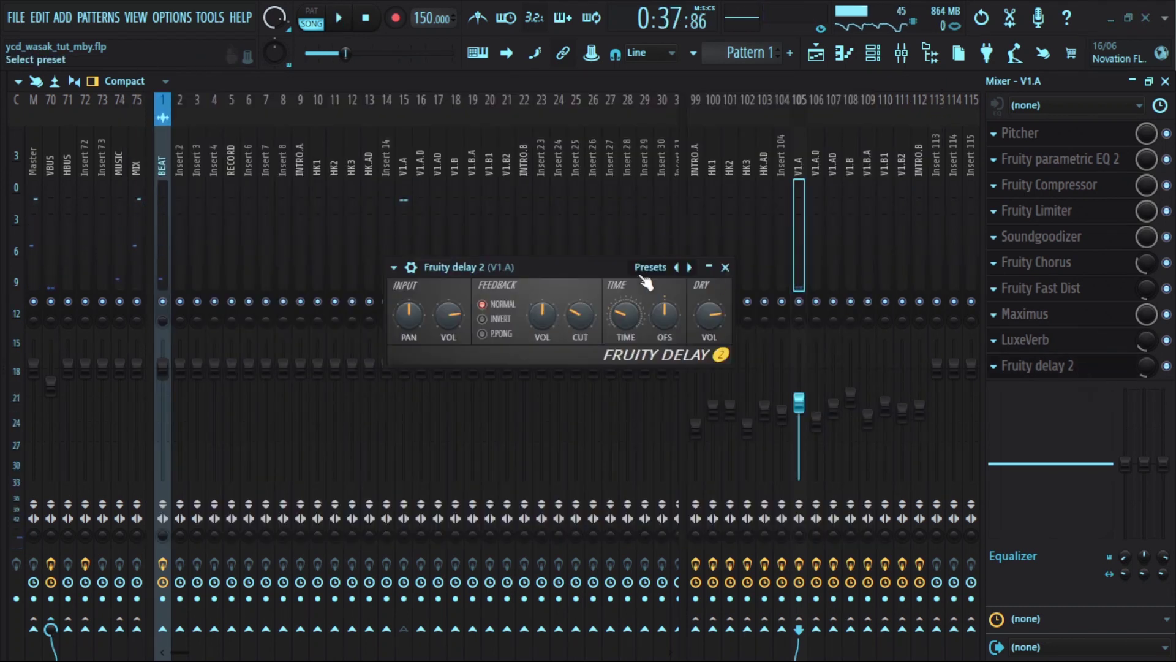
pyautogui.click(427, 265)
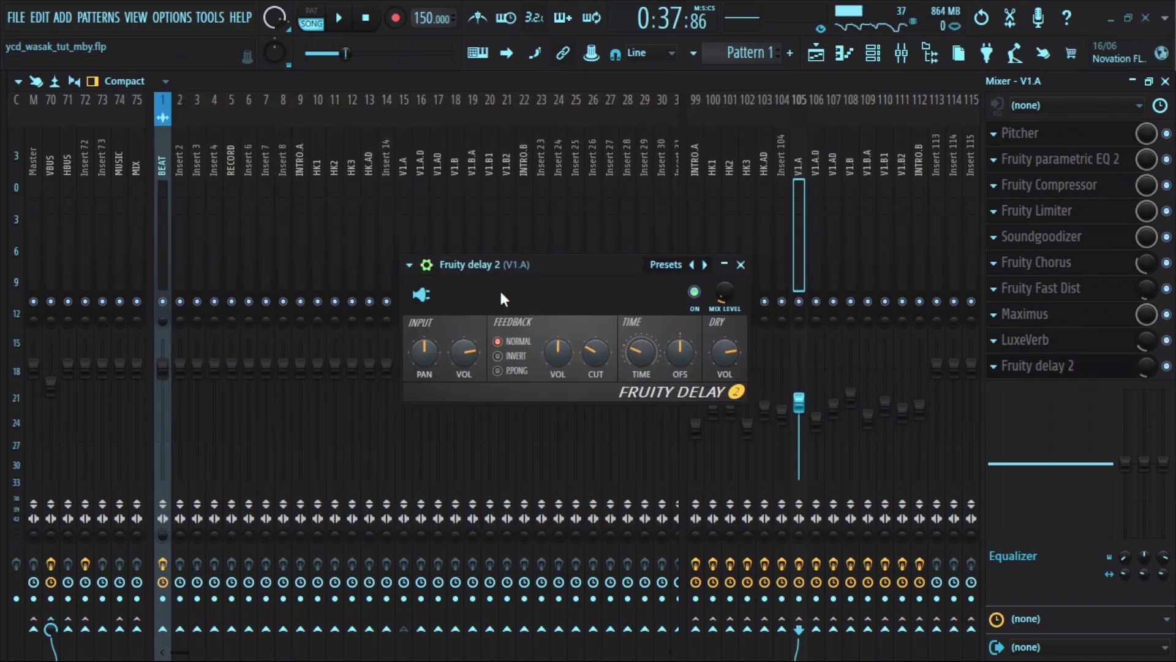
pyautogui.press('space')
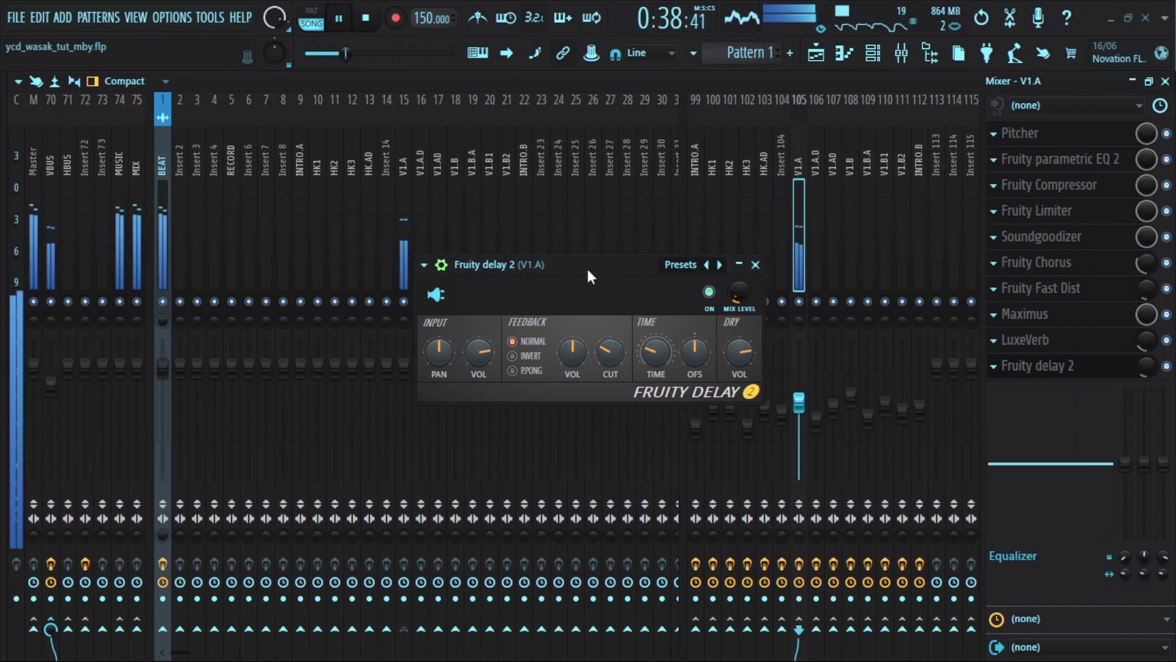
# Try the Fruity delay 2 mix level at its maximum during the verse, undo the changes and close the plugin.
pyautogui.click(738, 297)
pyautogui.moveTo(738, 297); pyautogui.dragTo(738, 256)
pyautogui.hotkey('ctrl', 'z')
pyautogui.hotkey('ctrl', 'z')
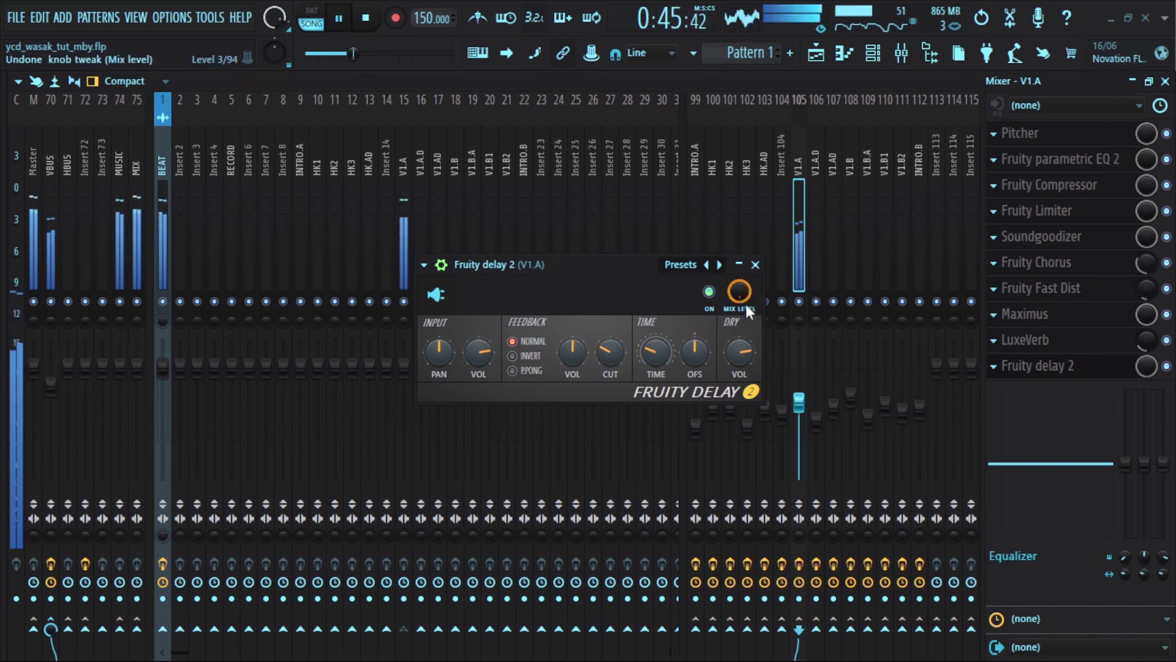
pyautogui.hotkey('ctrl', 'z')
pyautogui.press('space')
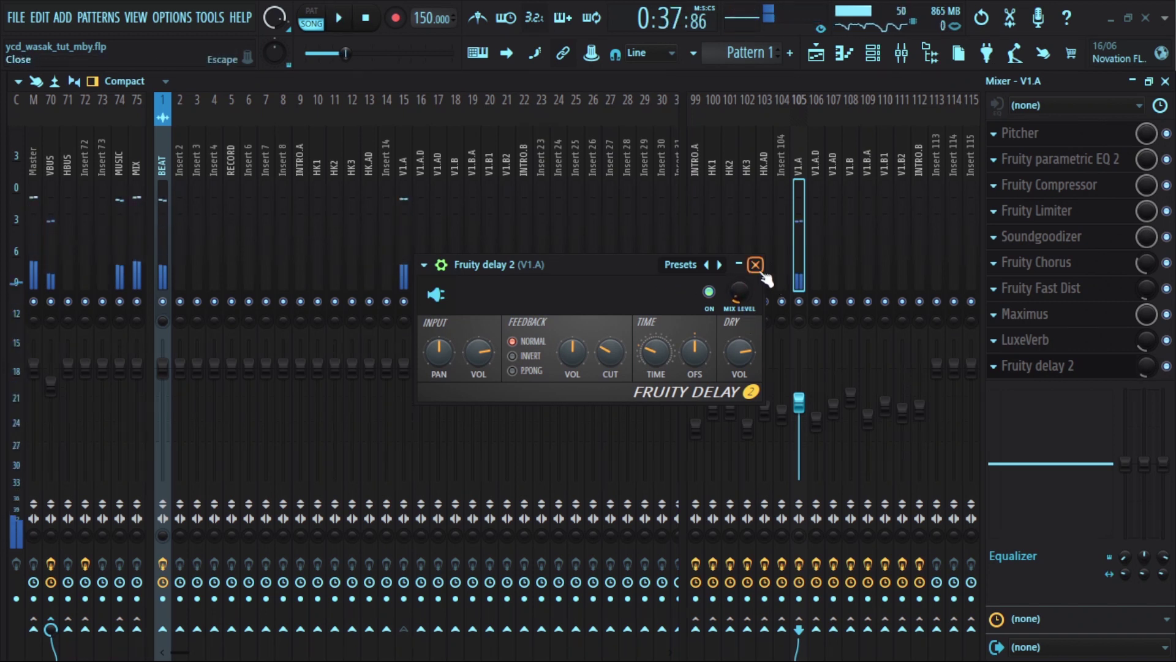
pyautogui.click(756, 265)
# Unmute the V1 LEAD 2 track and play the verse with the V1.A.D insert soloed.
pyautogui.click(224, 373)
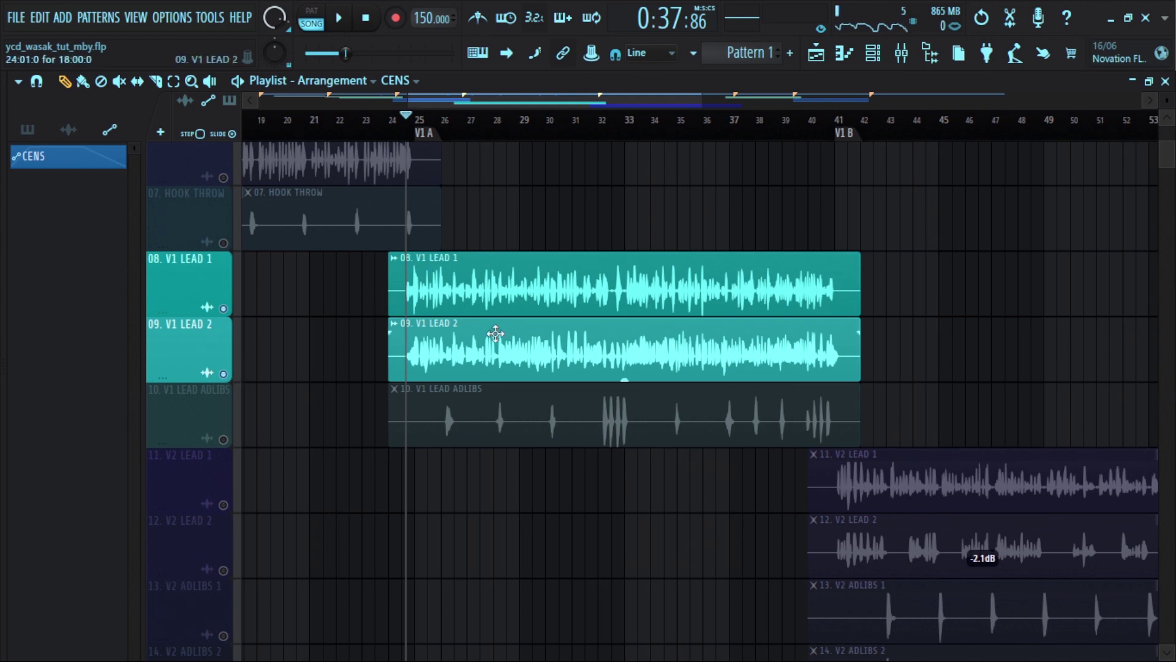
pyautogui.press('space')
pyautogui.press('F9')
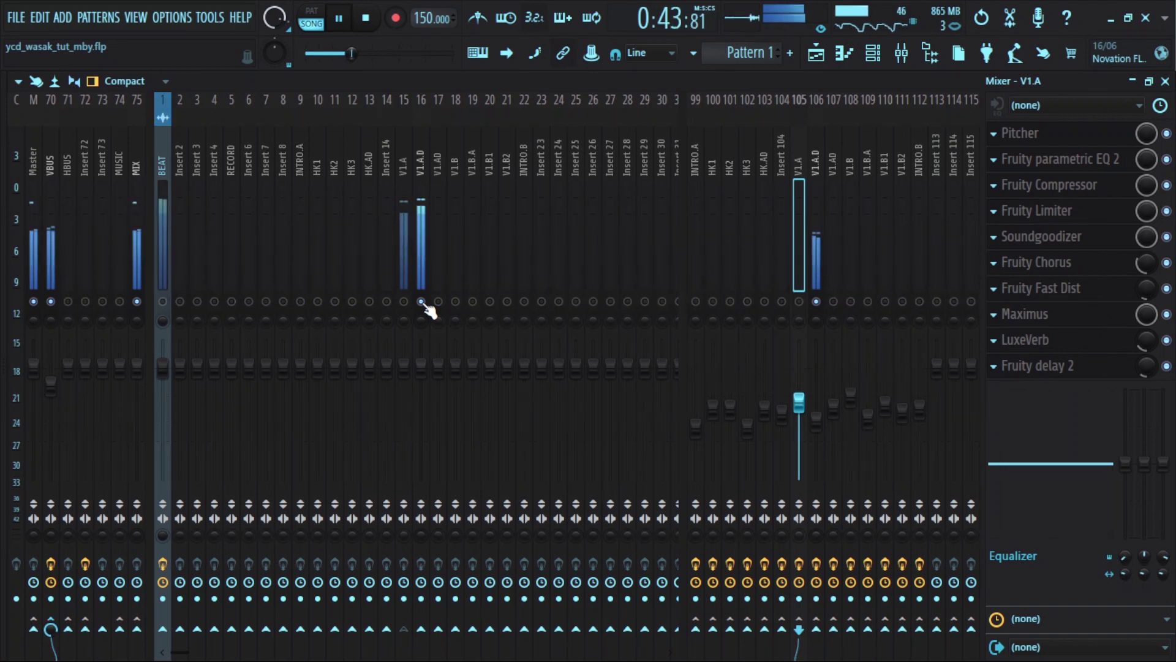
pyautogui.press('space')
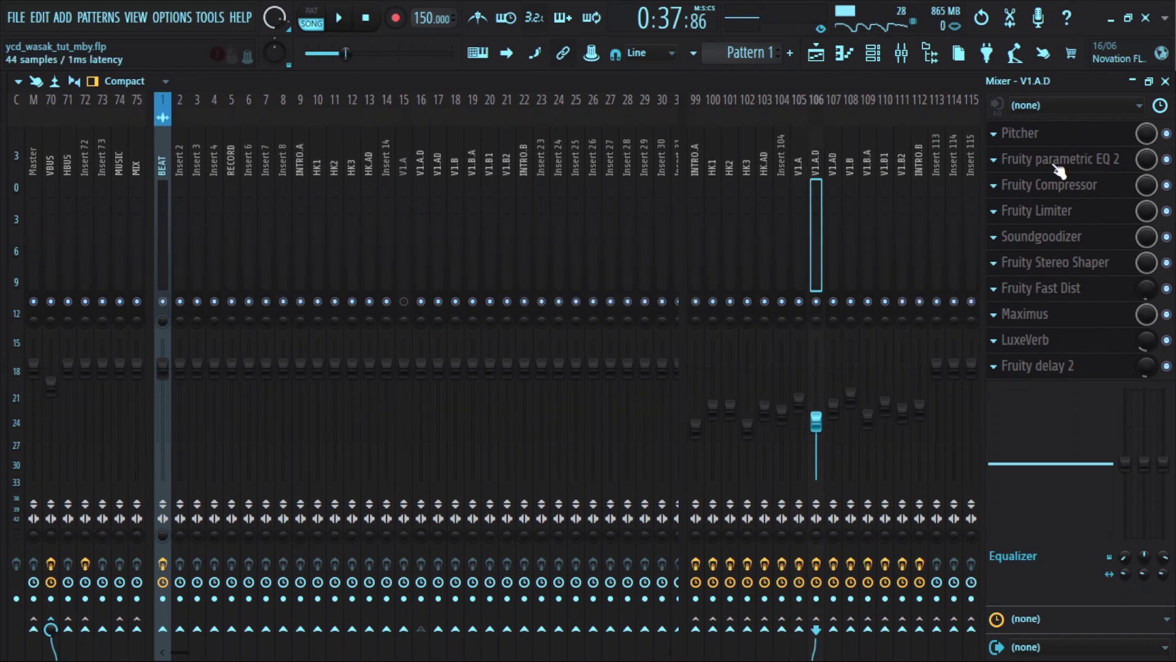
# Review the Fruity parametric EQ 2 curve and high-pass band on the V1.A.D insert.
pyautogui.click(1055, 164)
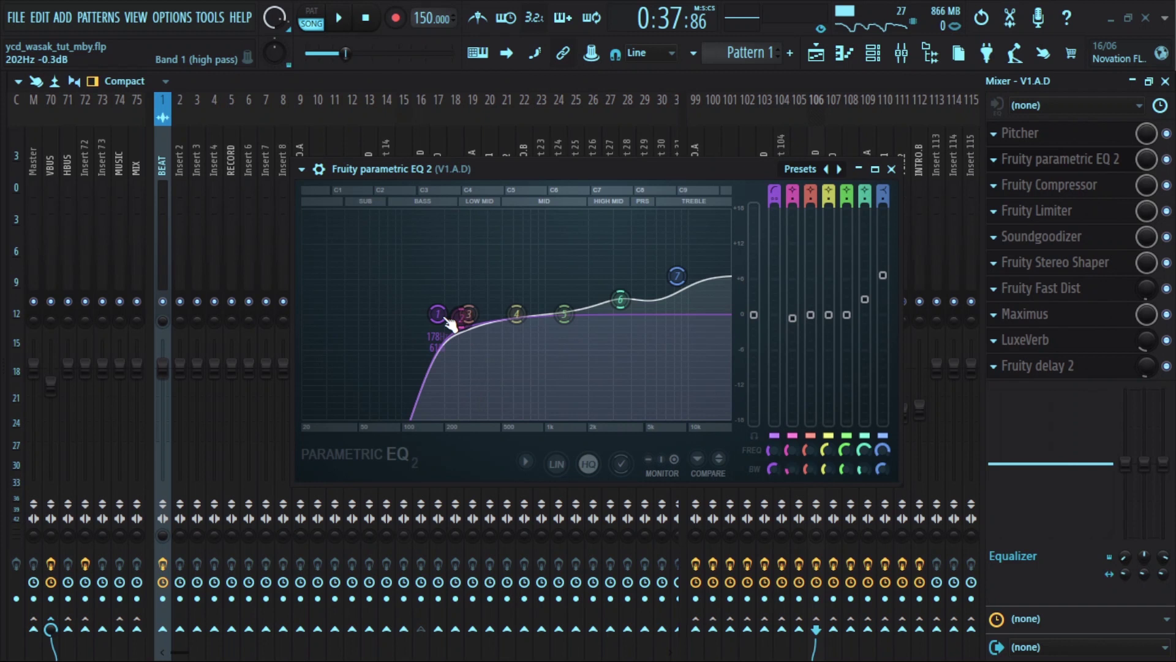
pyautogui.click(891, 169)
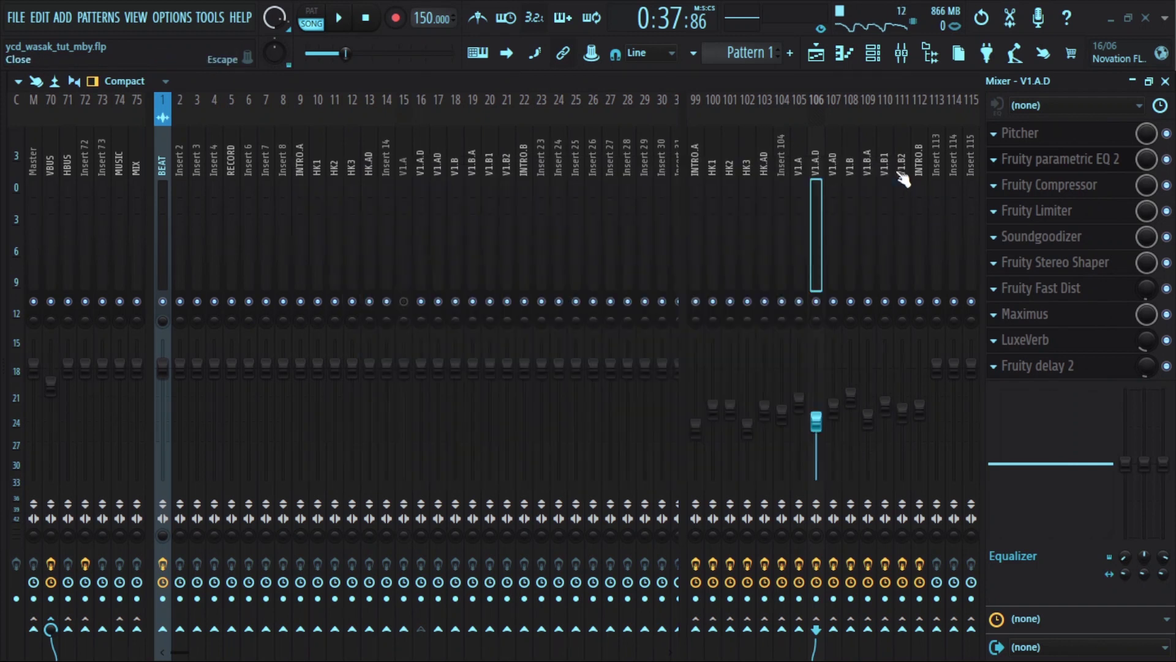
# Show the Fruity Stereo Shaper settings on the V1.A.D insert, play the verse with the effect bypassed and re-enabled, and close it.
pyautogui.click(1034, 266)
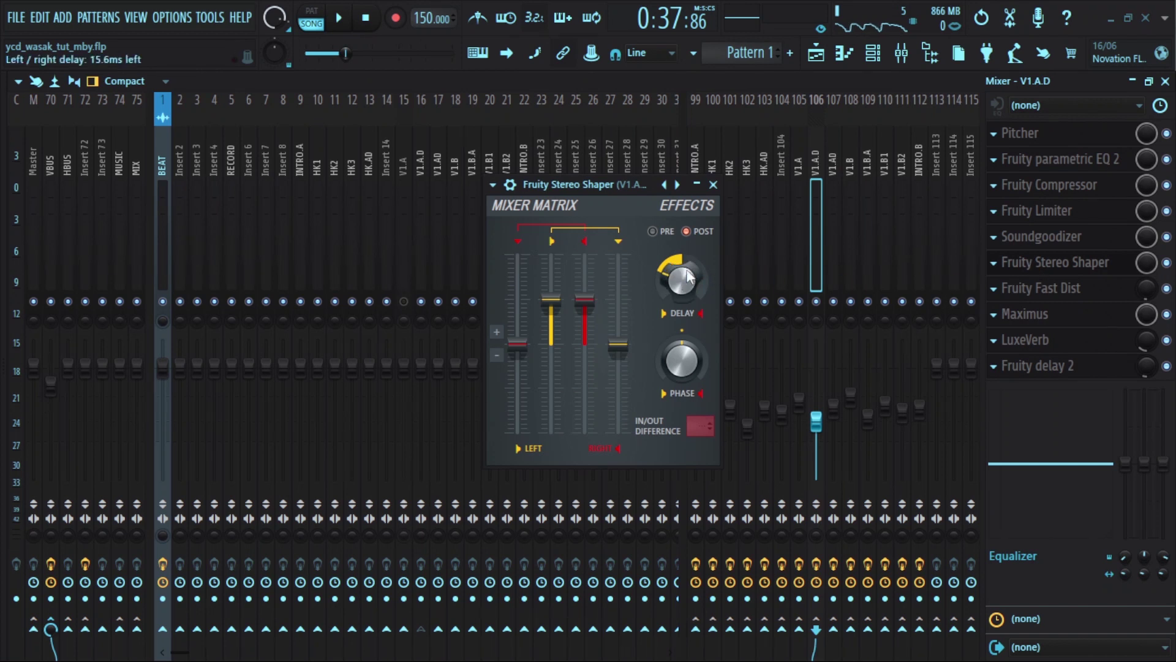
pyautogui.press('space')
pyautogui.click(509, 184)
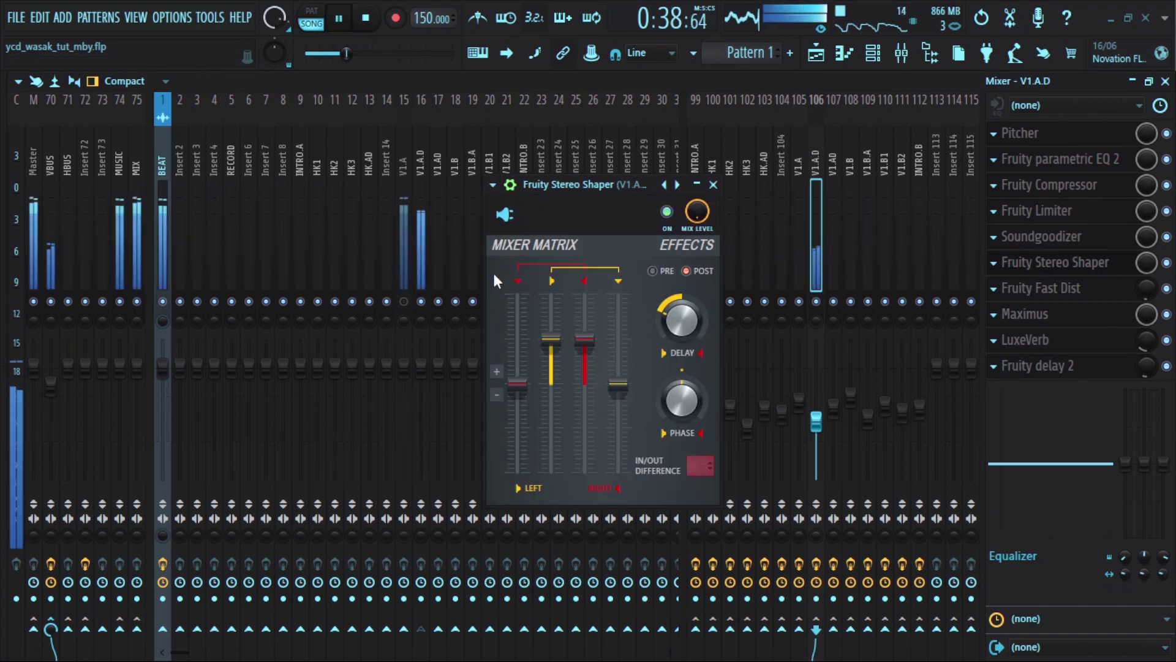
pyautogui.click(668, 212)
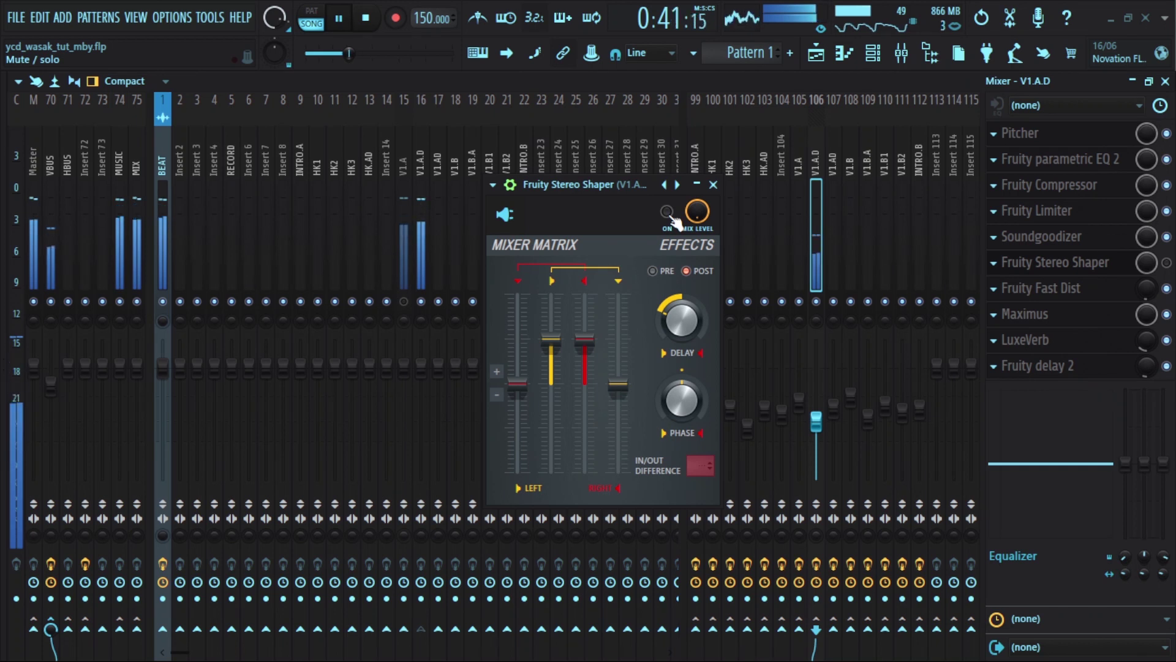
pyautogui.click(668, 213)
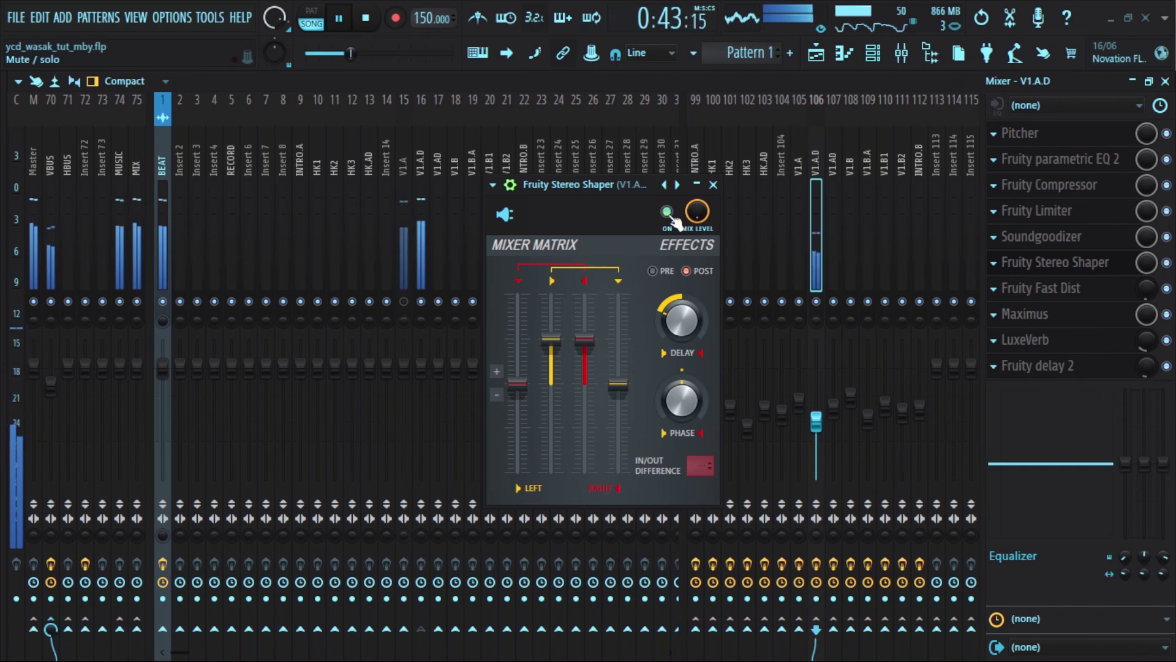
pyautogui.press('space')
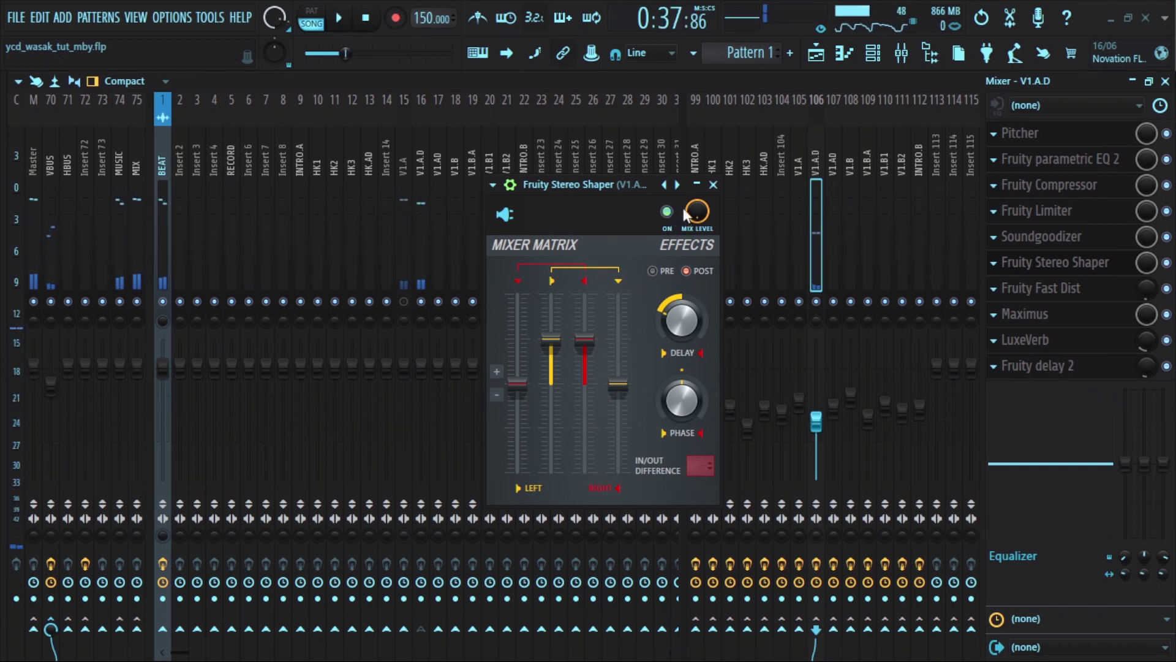
pyautogui.click(713, 185)
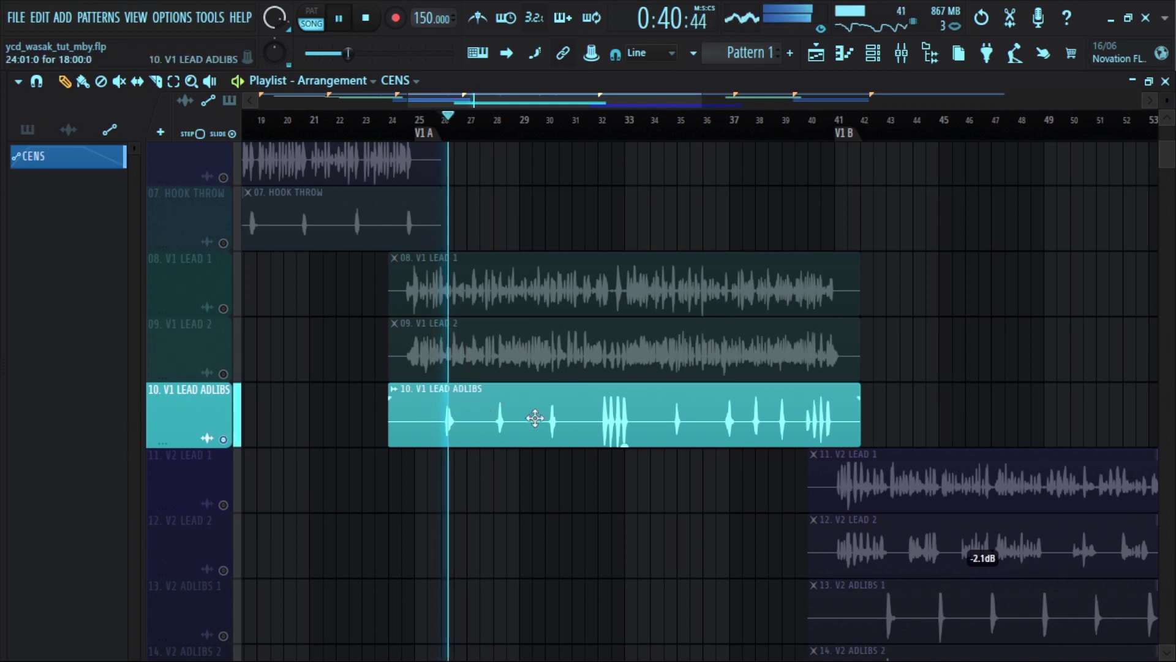
# Select the V1.AD insert for the verse 1 ad-libs and show its LuxeVerb and Fruity delay 2 settings.
pyautogui.press('F9')
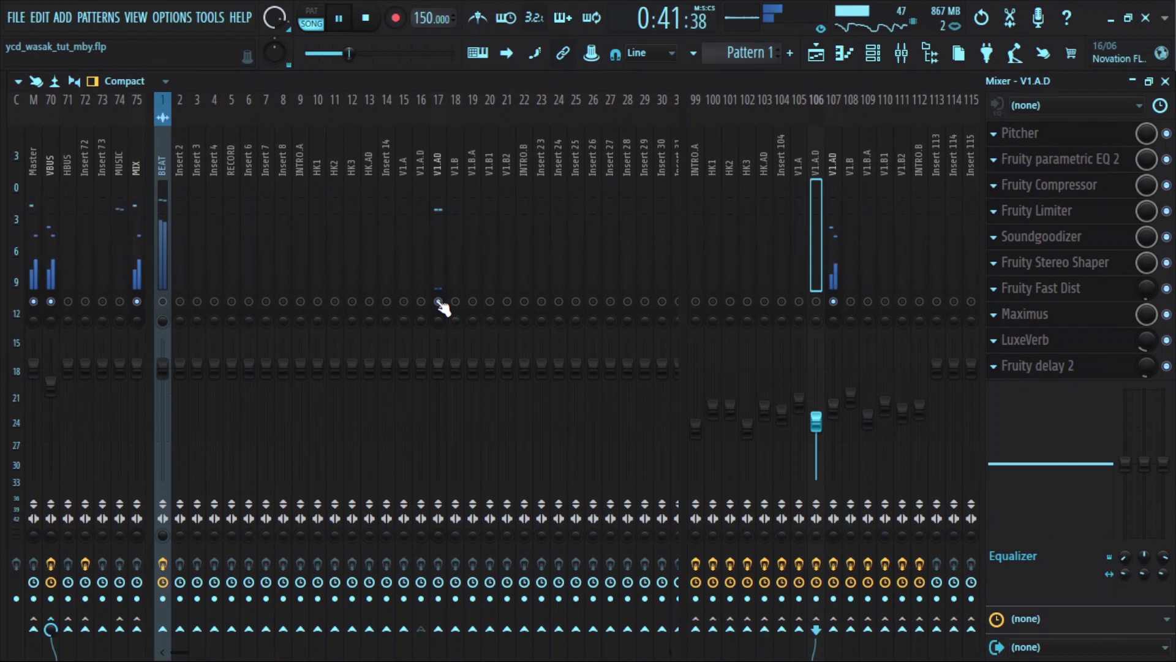
pyautogui.click(830, 223)
pyautogui.press('space')
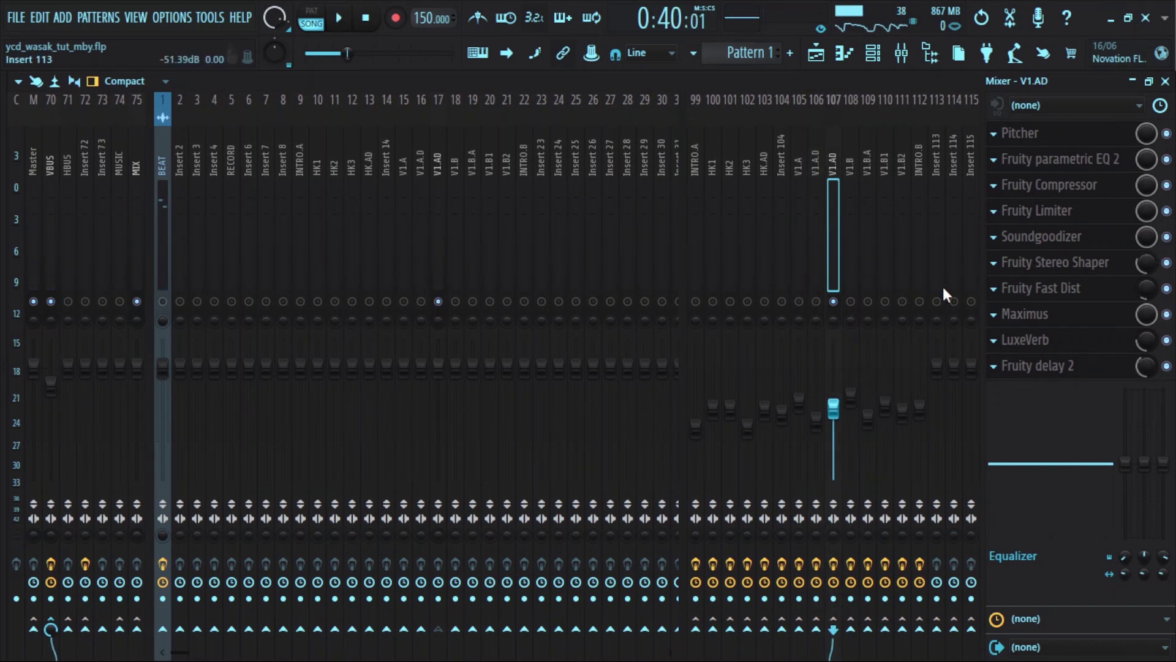
pyautogui.click(1031, 341)
pyautogui.click(1044, 368)
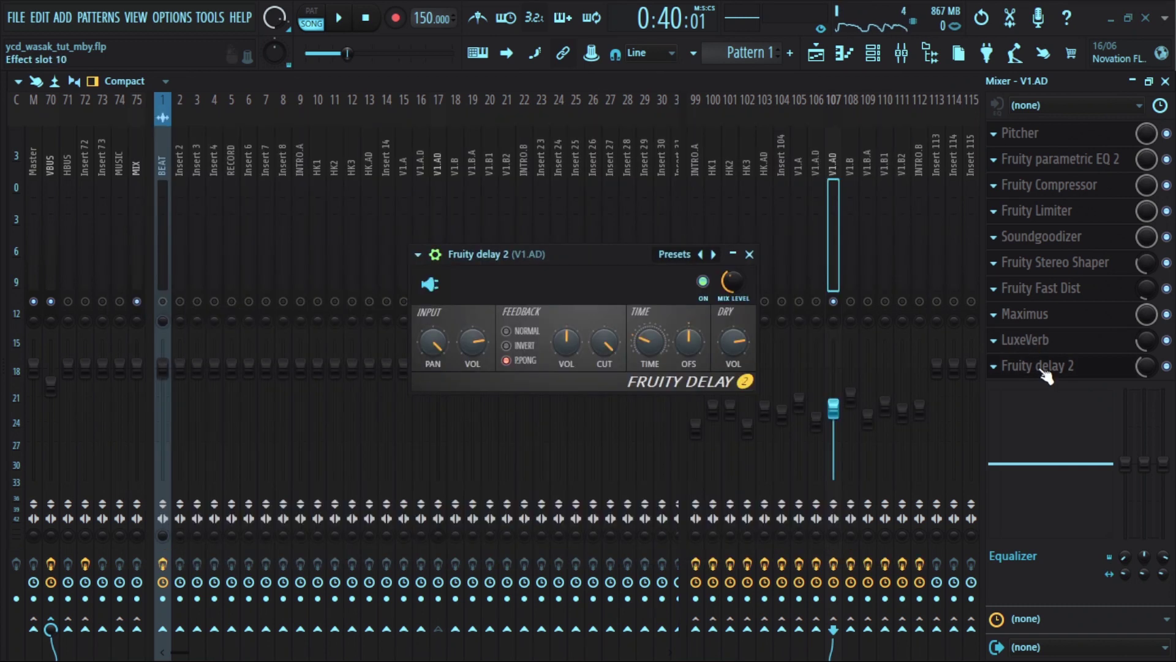
# Unmute the V2 LEAD 1, V2 LEAD 2, V2 ADLIBS 1 and V2 ADLIBS 2 tracks in the playlist.
pyautogui.press('F5')
pyautogui.click(223, 418)
pyautogui.click(223, 463)
pyautogui.click(223, 507)
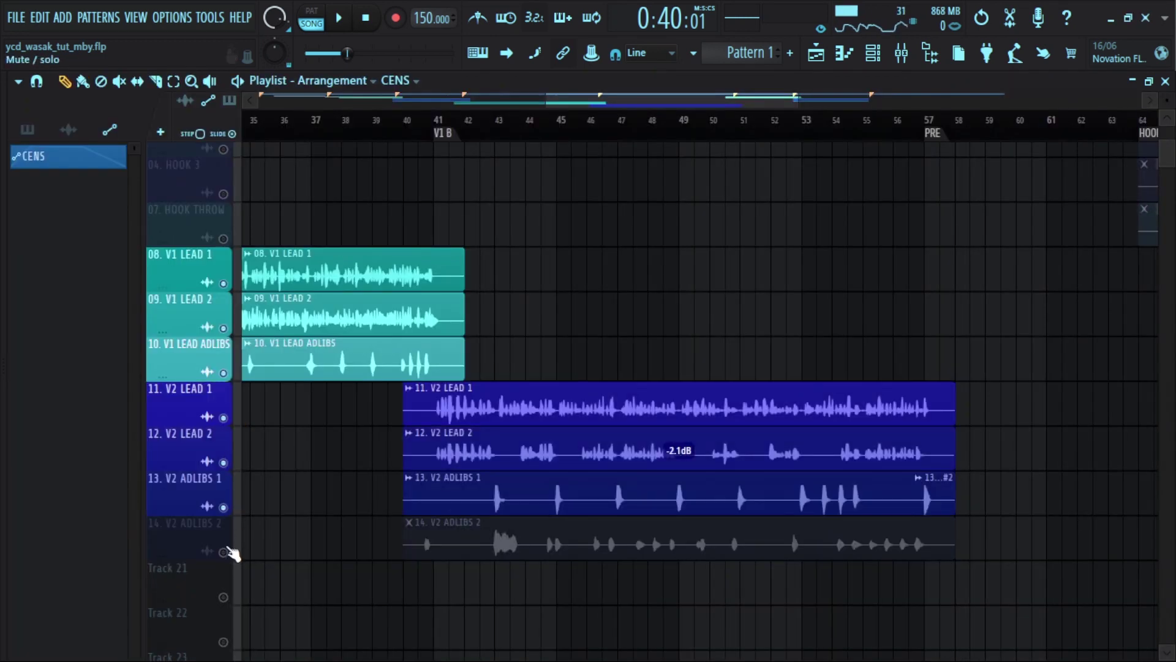
pyautogui.click(225, 551)
# Play the V1 B section with its leads and ad-libs, starting just before the V1 B marker.
pyautogui.click(419, 131)
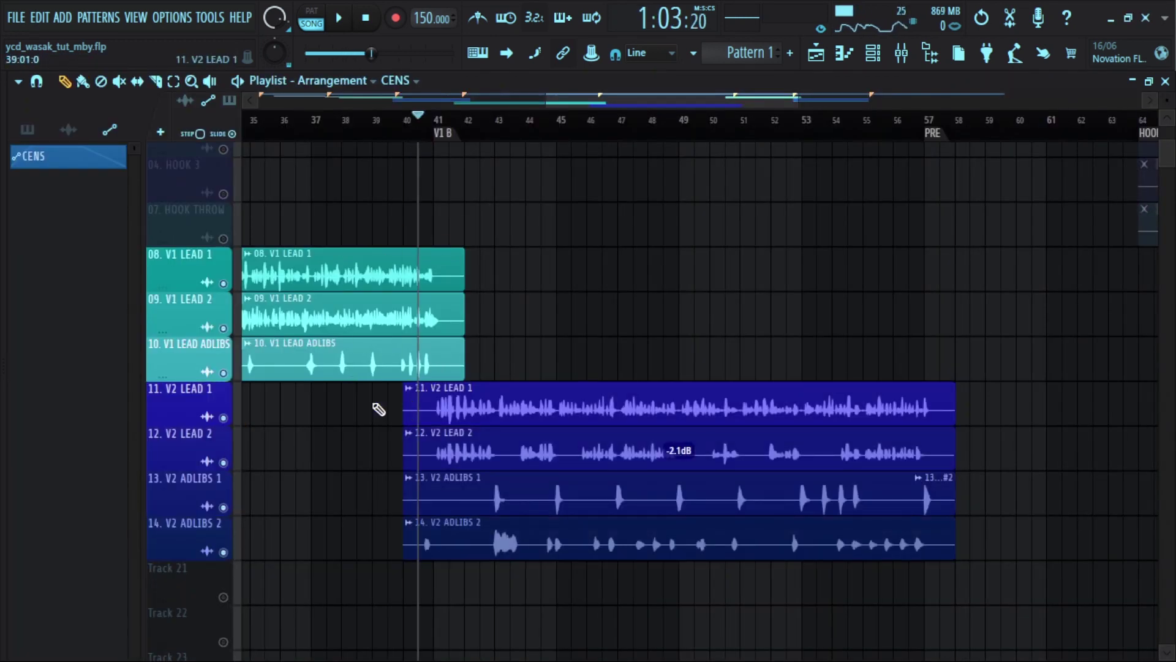
pyautogui.moveTo(374, 404); pyautogui.dragTo(999, 611)
pyautogui.keyDown('ctrl'); pyautogui.click(735, 336); pyautogui.keyUp('ctrl')
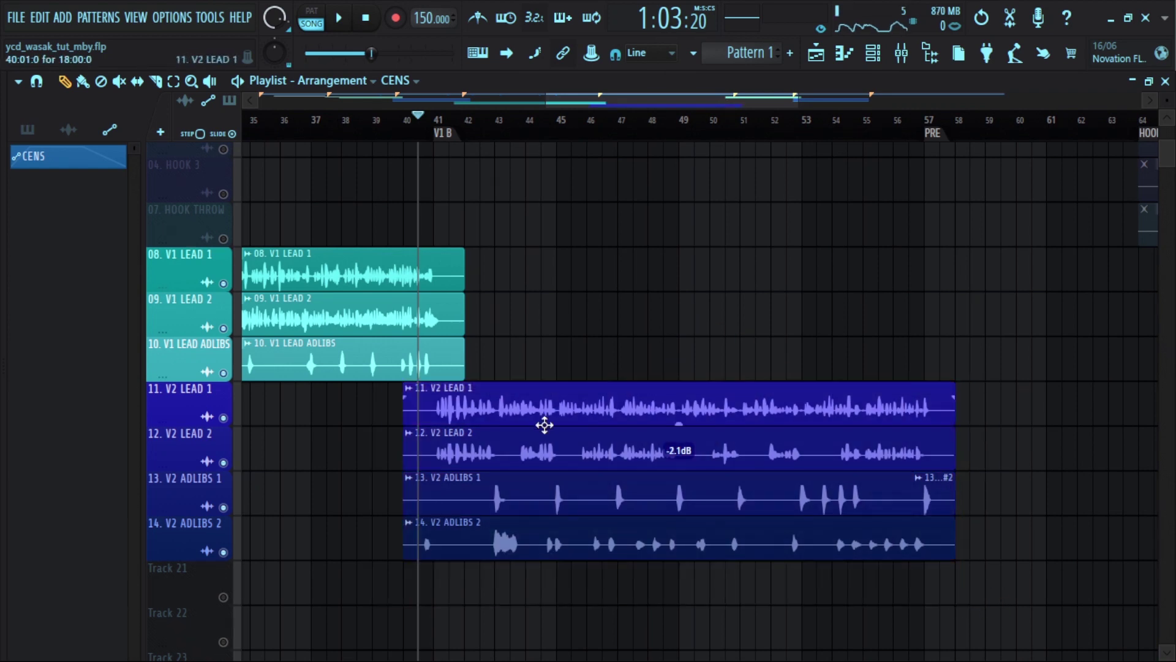
pyautogui.press('space')
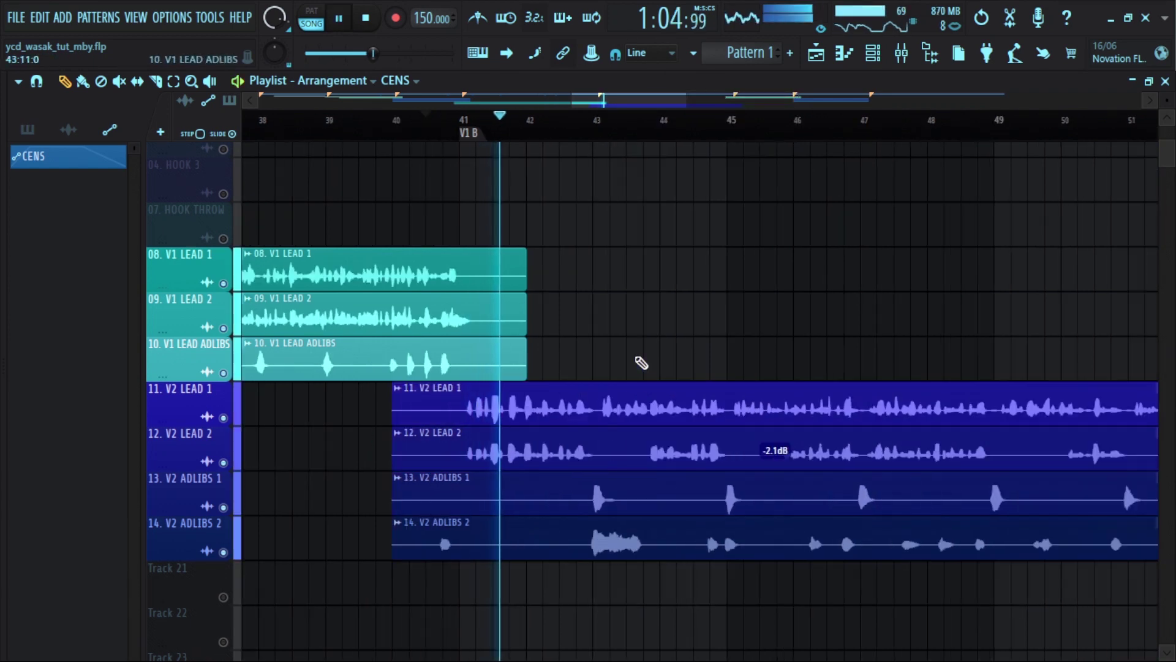
pyautogui.scroll(2, 808, 360)
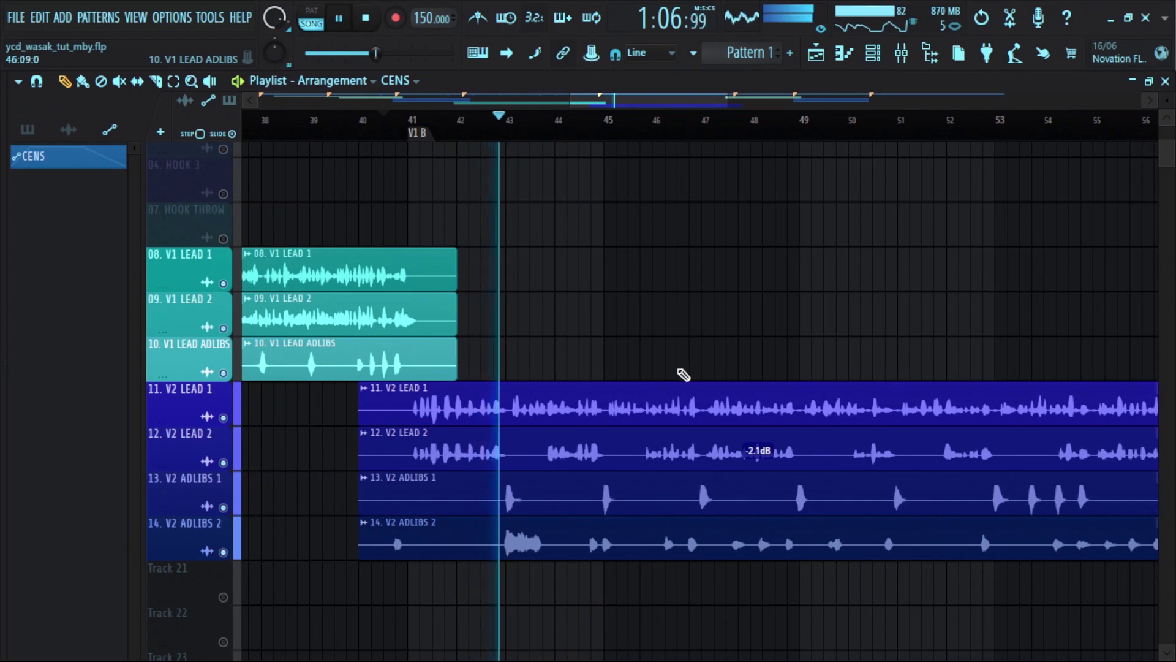
pyautogui.scroll(-1, 664, 385)
pyautogui.scroll(-1, 663, 384)
pyautogui.scroll(1, 664, 384)
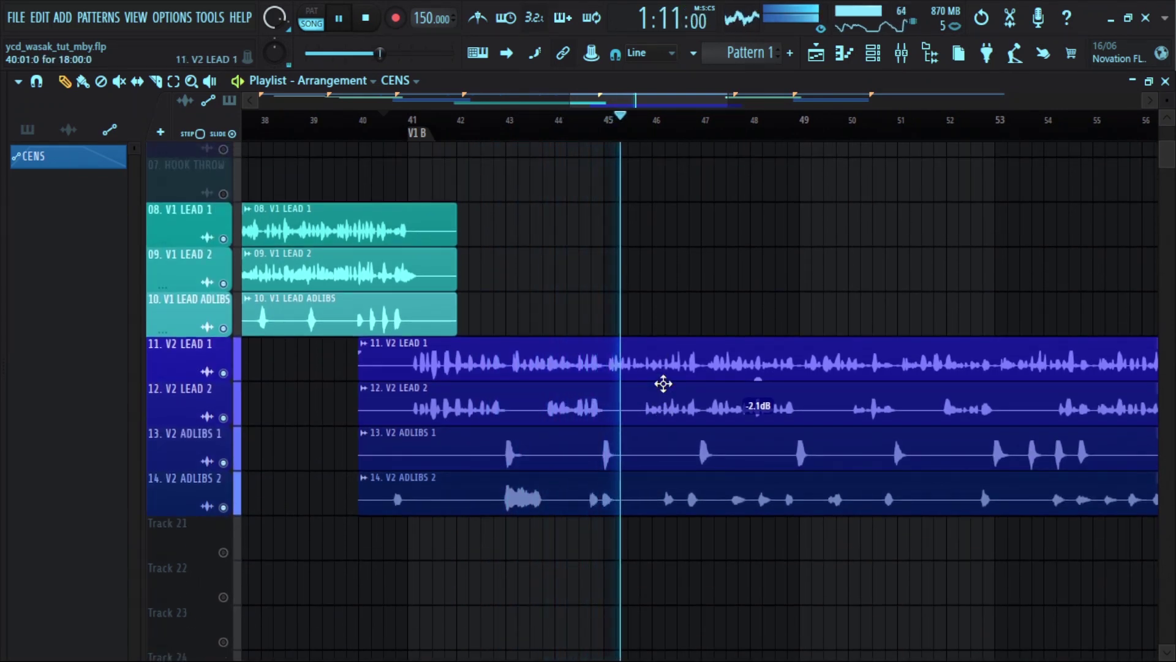
pyautogui.press('space')
# Solo the V2 ADLIBS 1 track and play its first ad-lib.
pyautogui.rightClick(223, 462)
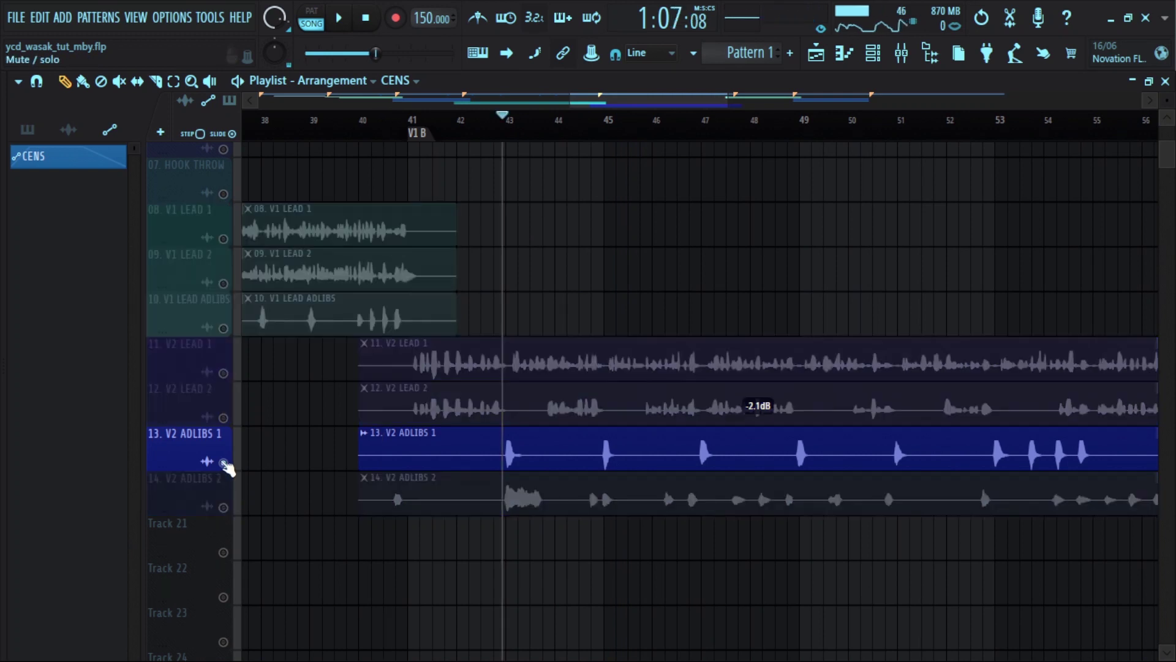
pyautogui.press('space')
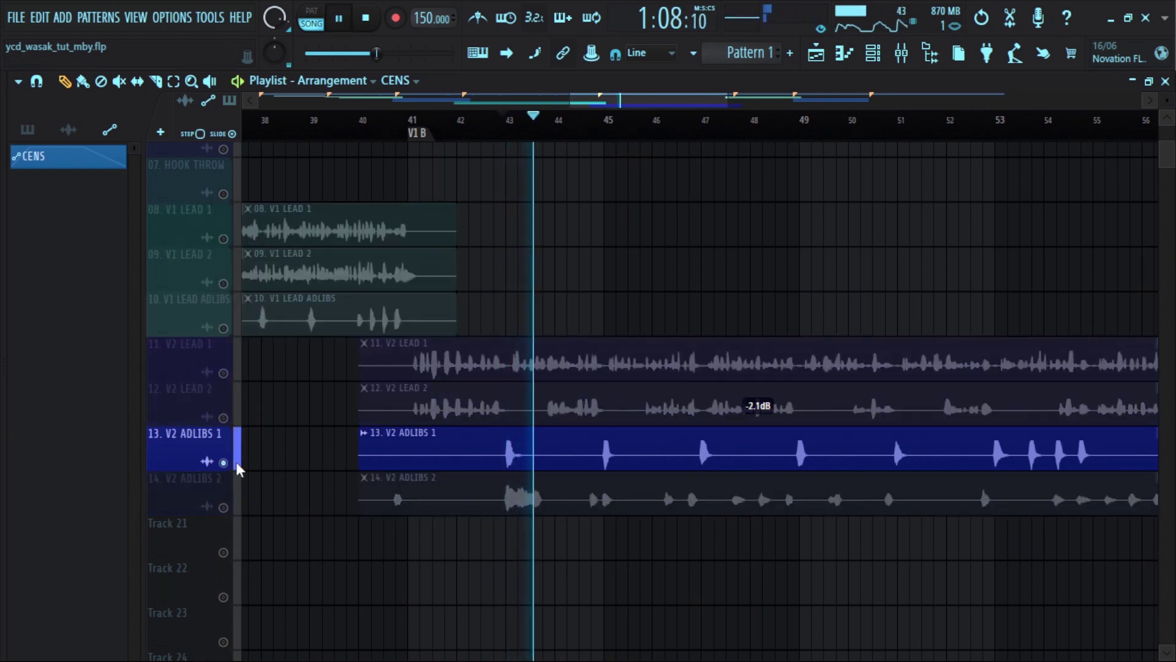
pyautogui.press('space')
# Choose the Old Telephone preset for Fruity parametric EQ 2 on the V1.B1 insert and close the plugin.
pyautogui.press('F9')
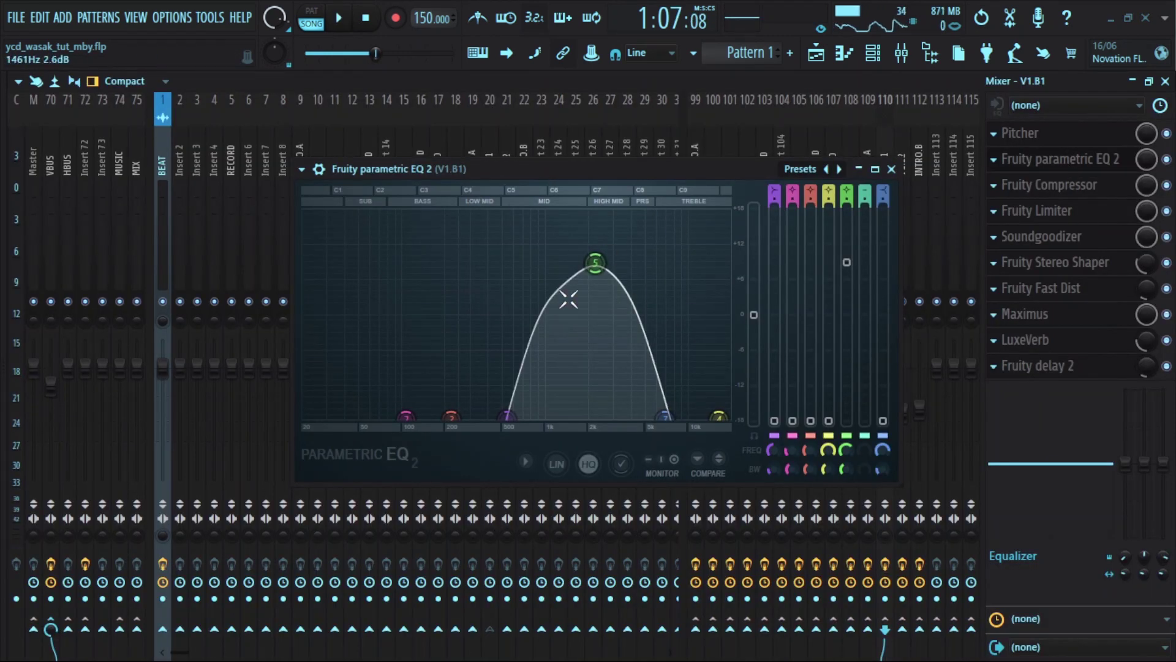
pyautogui.click(839, 170)
pyautogui.click(859, 299)
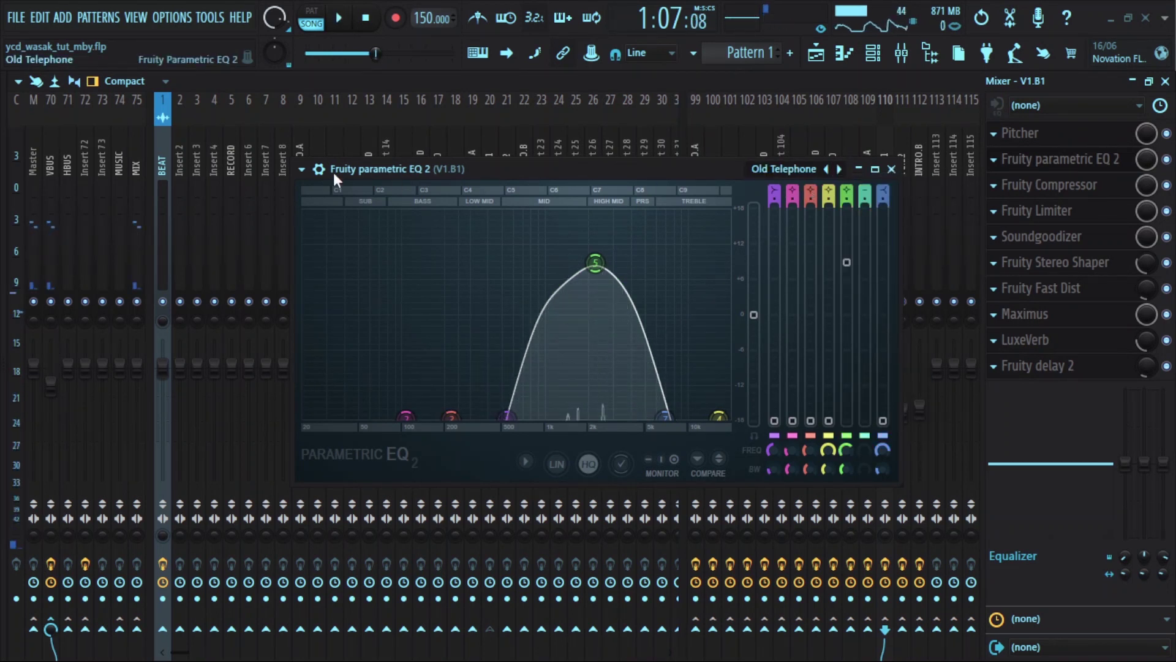
pyautogui.click(891, 169)
# Solo the V2 ADLIBS 2 track in the playlist and play its ad-libs.
pyautogui.click(816, 53)
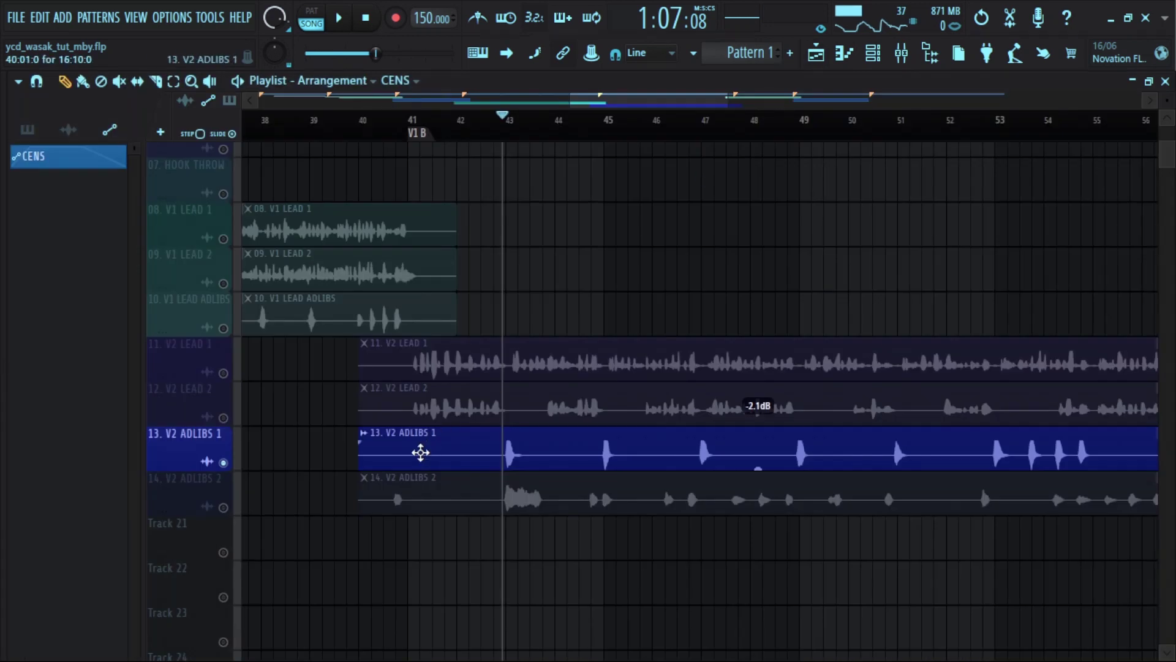
pyautogui.rightClick(224, 507)
pyautogui.press('space')
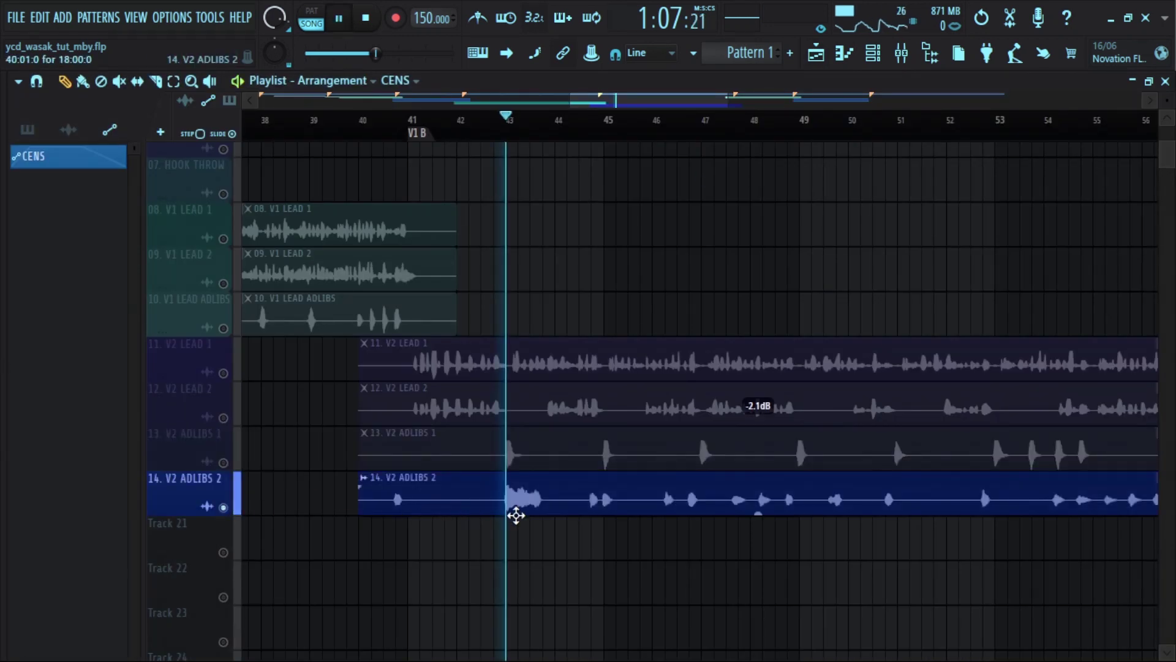
pyautogui.press('space')
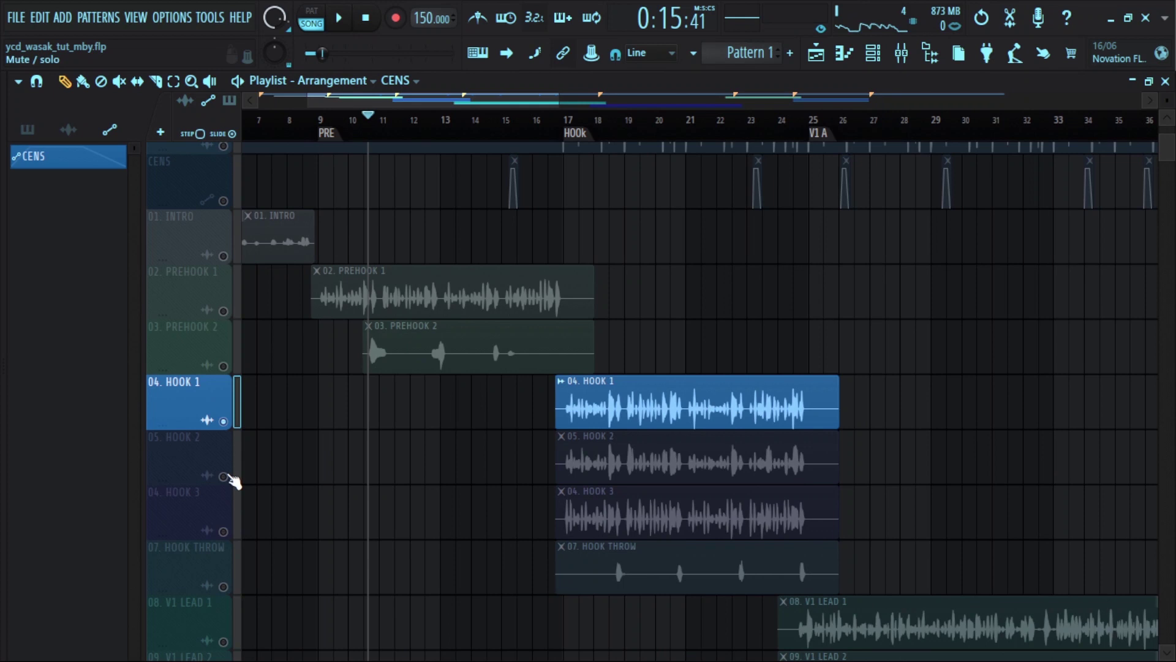
# Unmute the HOOK 2, HOOK 3 and HOOK THROW tracks alongside HOOK 1 and play the hook.
pyautogui.click(224, 480)
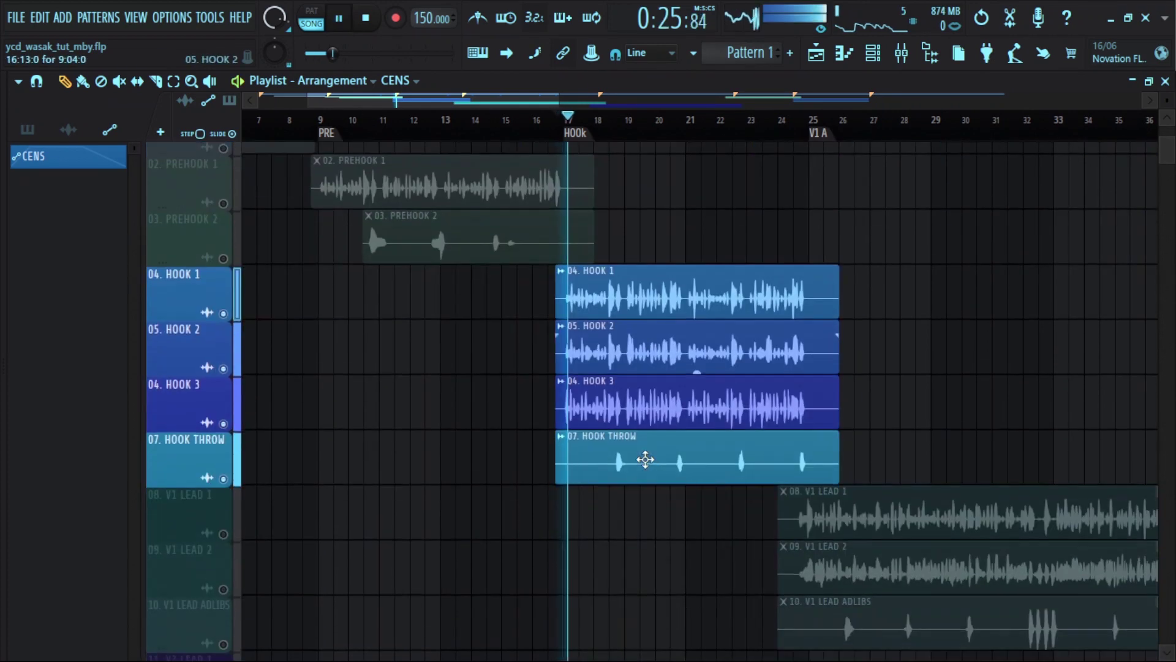
pyautogui.scroll(2, 841, 444)
pyautogui.scroll(-2, 756, 422)
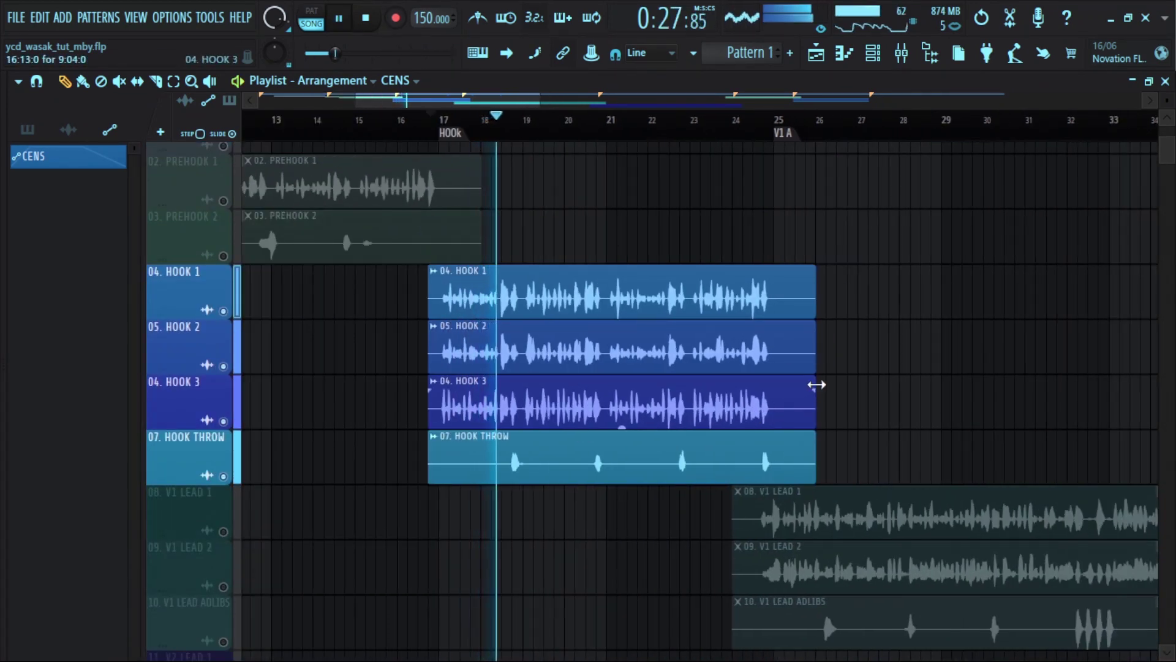
pyautogui.scroll(1, 817, 385)
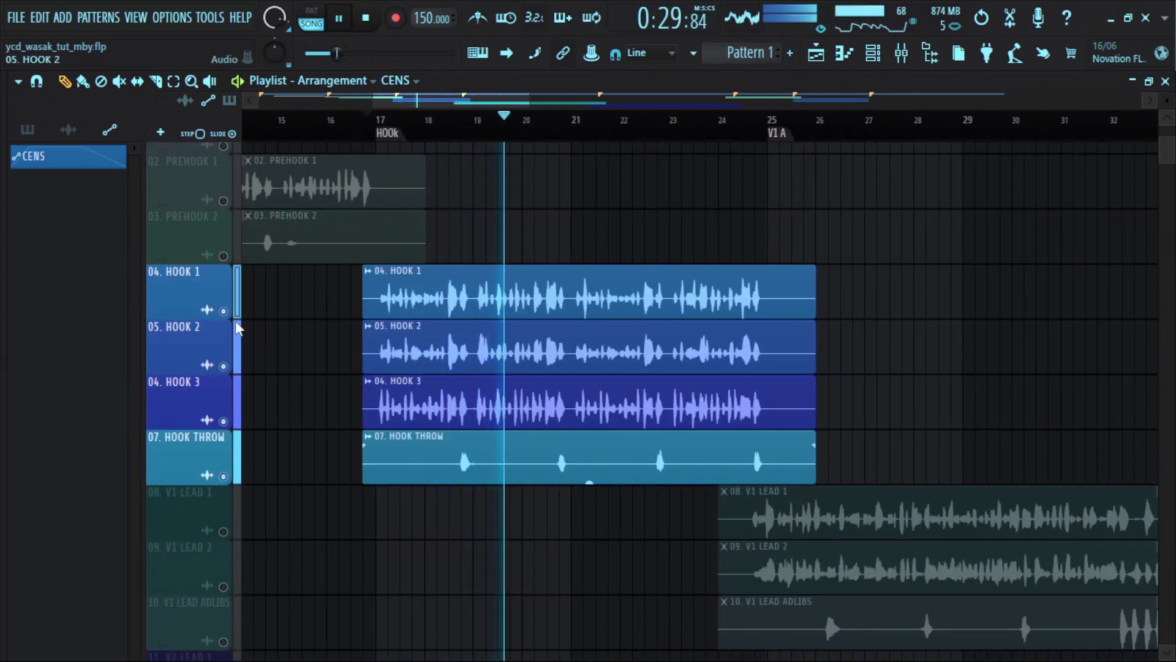
# Solo the HK1 vocal in the mixer, play the hook and select the HK1 processing insert.
pyautogui.click(901, 53)
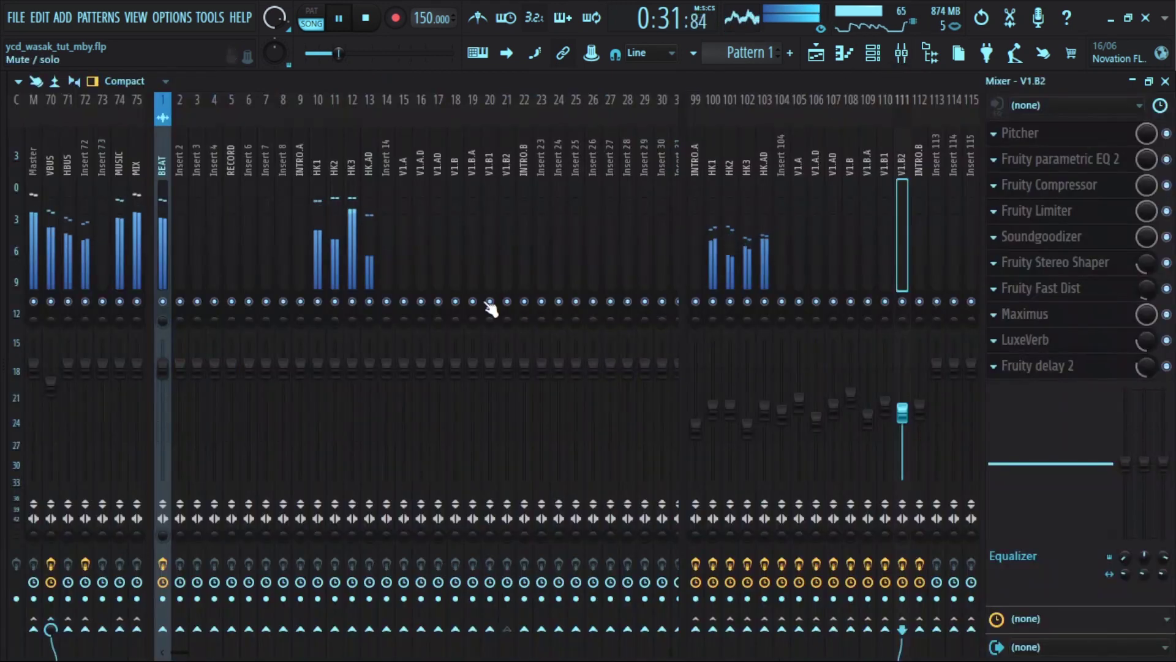
pyautogui.press('space')
pyautogui.rightClick(317, 304)
pyautogui.press('space')
pyautogui.press('space')
pyautogui.click(712, 276)
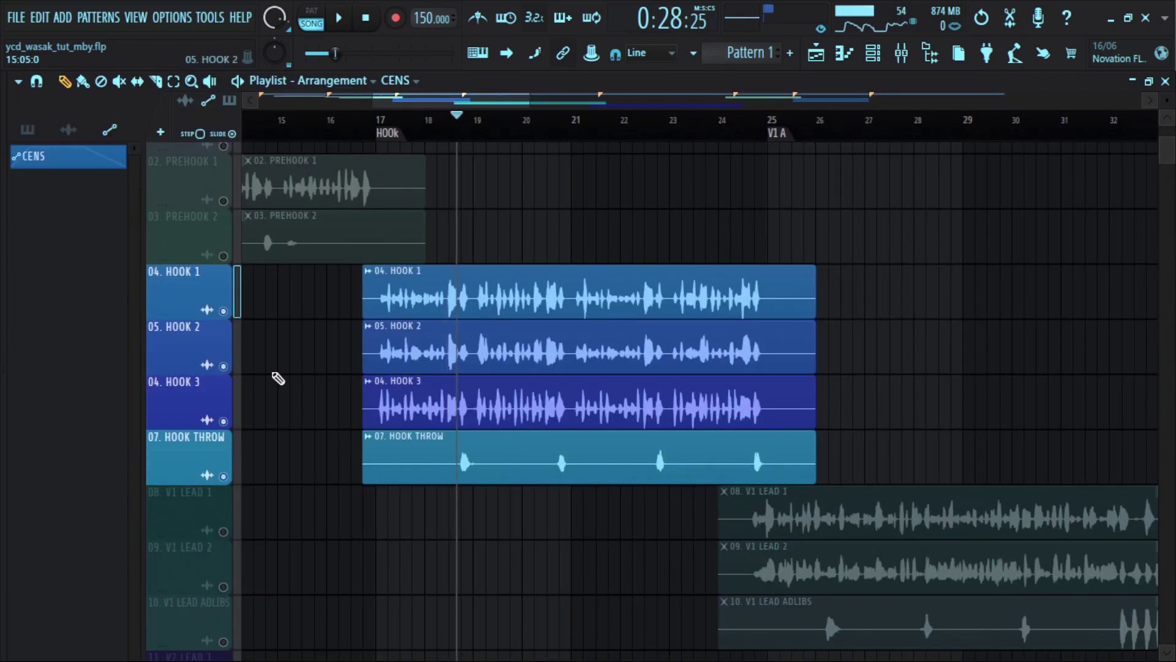
# Solo the HOOK THROW track, play its first throw and bring up the mixer.
pyautogui.rightClick(224, 476)
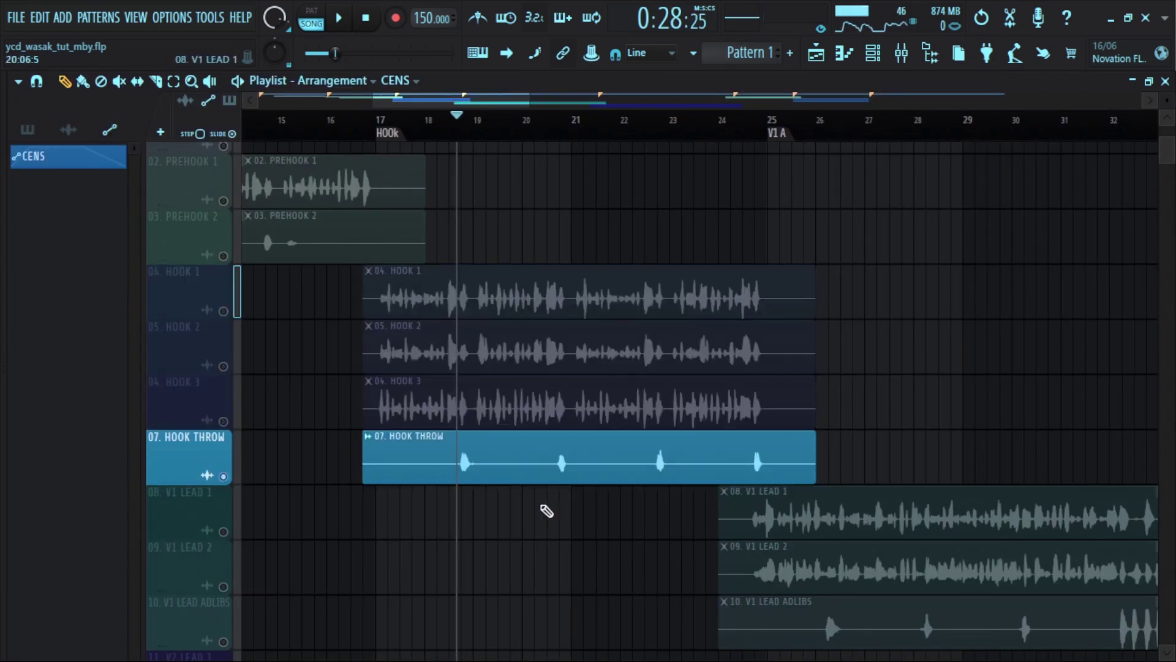
pyautogui.press('space')
pyautogui.click(901, 52)
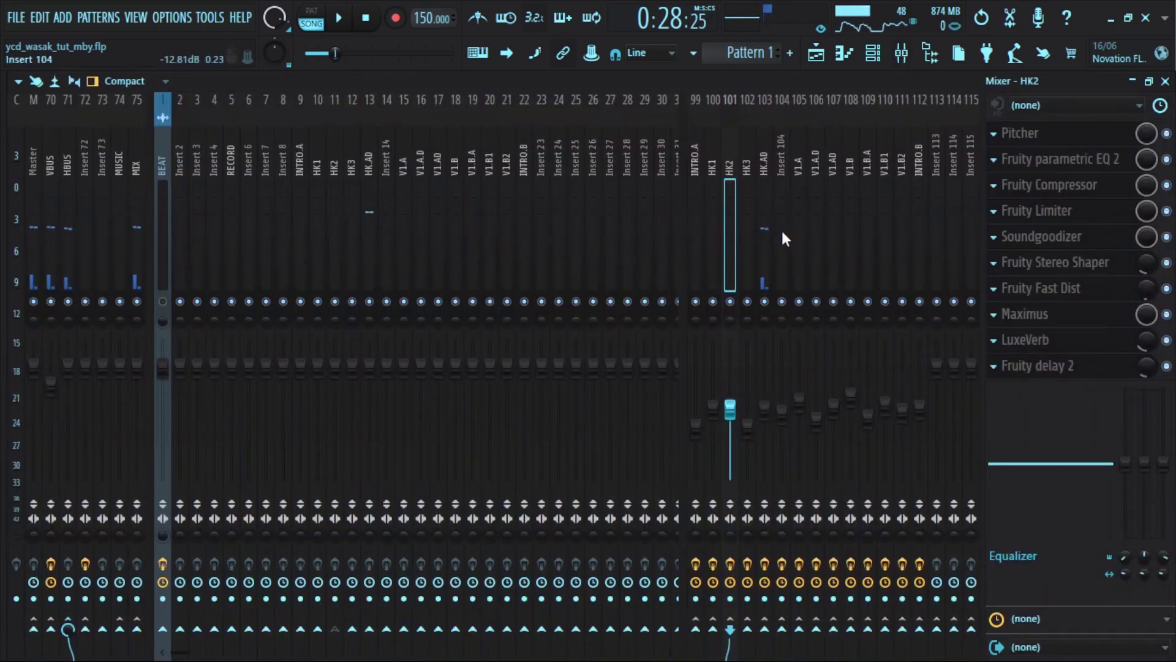